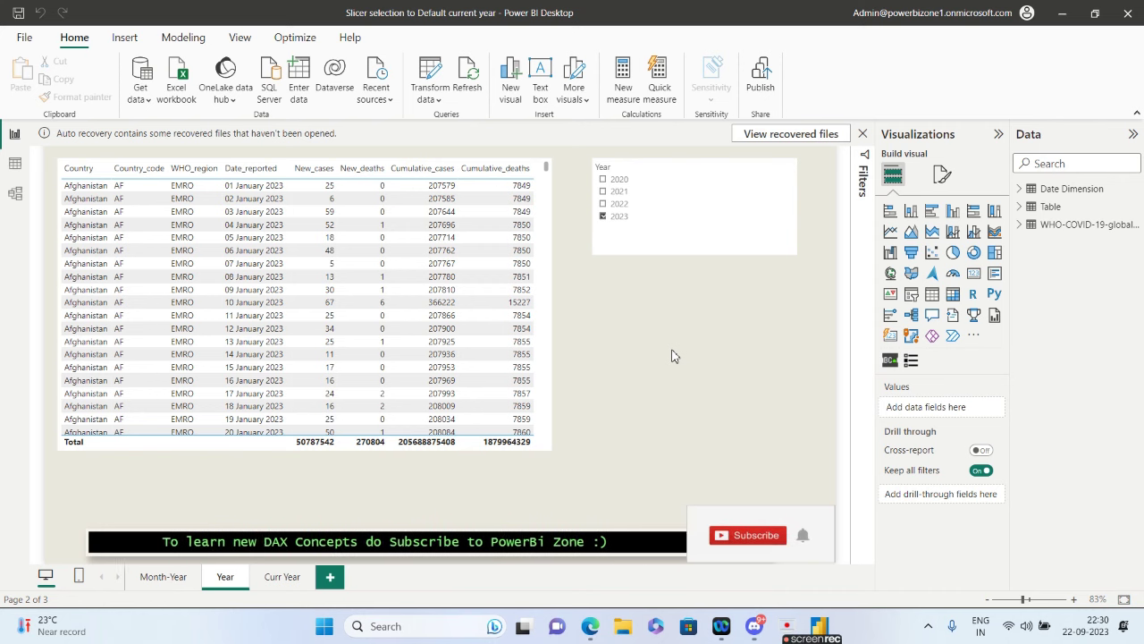
Step: Delete the existing Year slicer from the Year page
key(Delete)
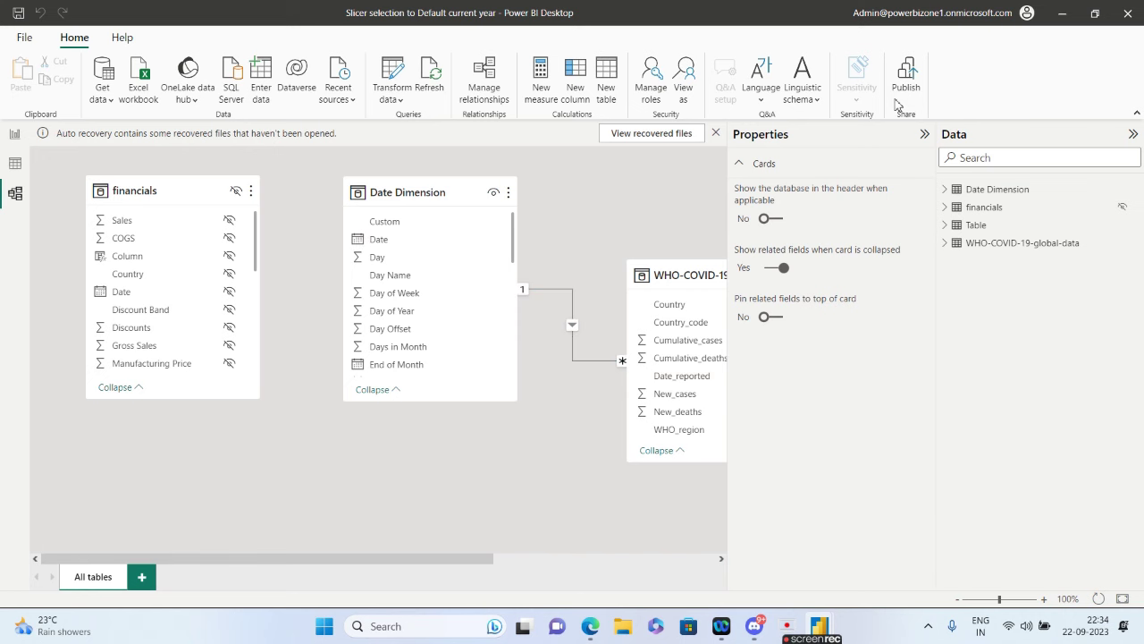
Step: Collapse the Properties pane in the model diagram and return to the report view
click(927, 136)
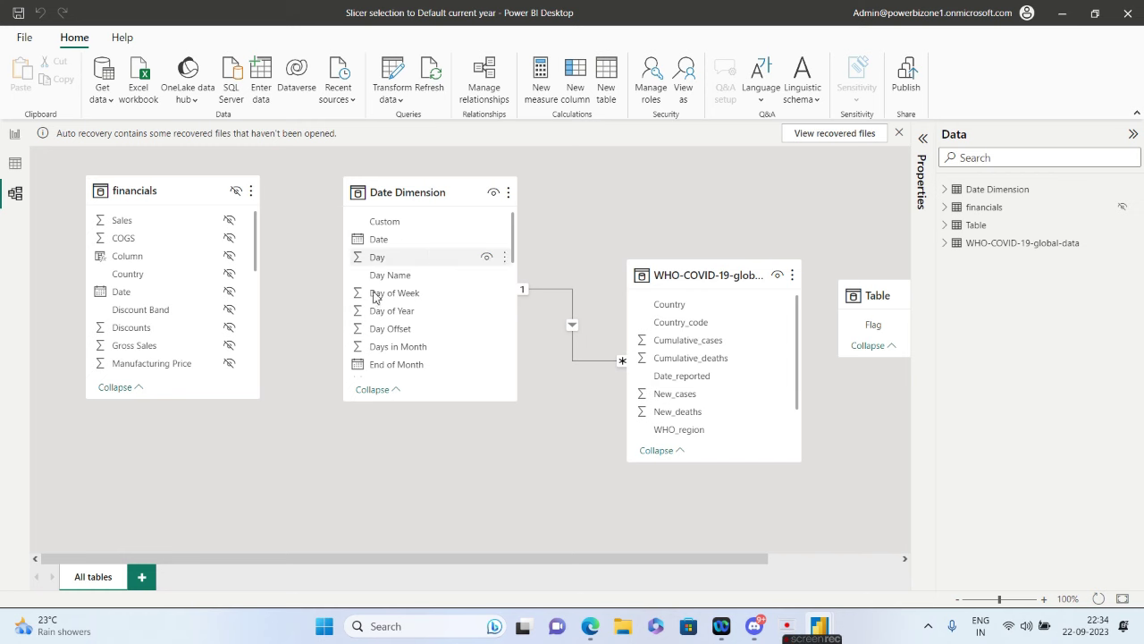
click(12, 139)
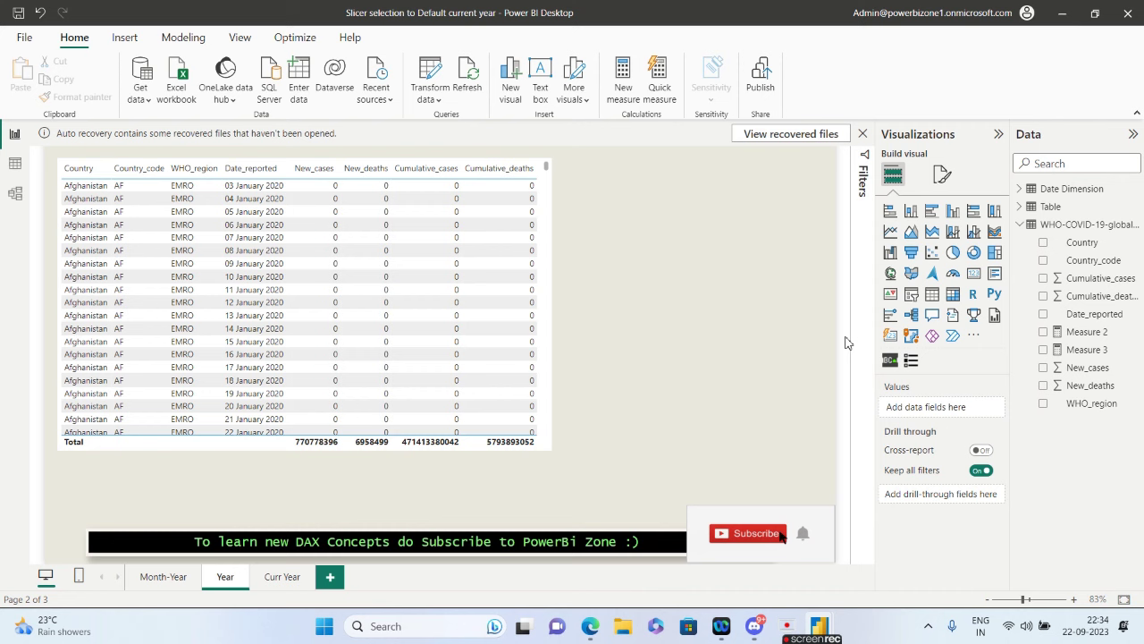
Step: Search 'slic' in Get more visuals and add the Preselected Slicer visual to the report
click(976, 335)
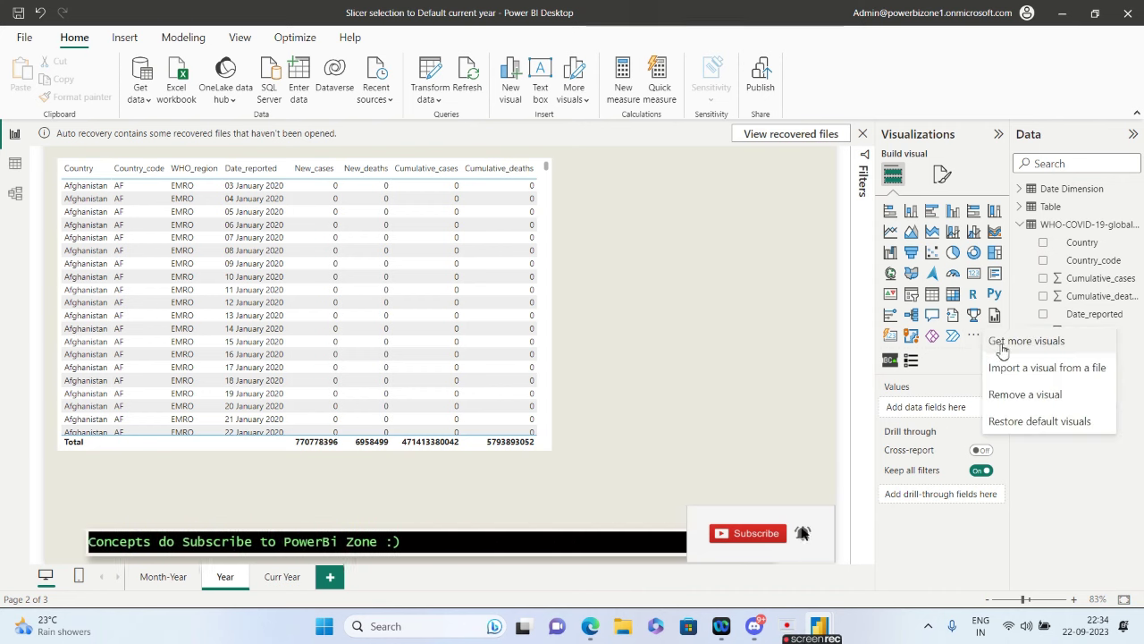
click(1003, 344)
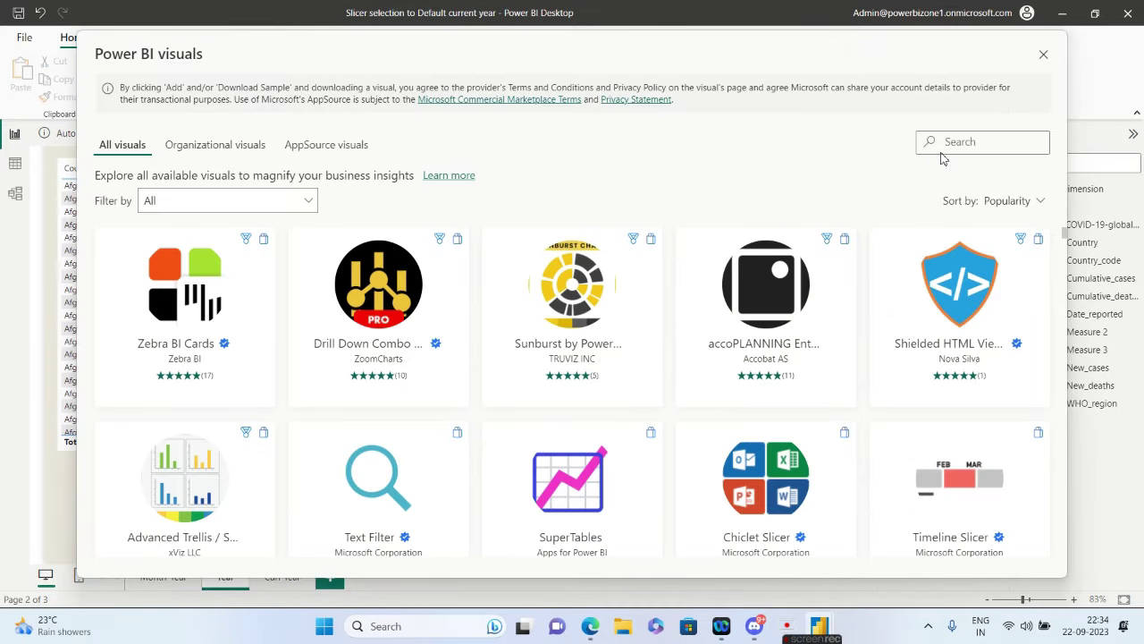
click(953, 145)
text(s)
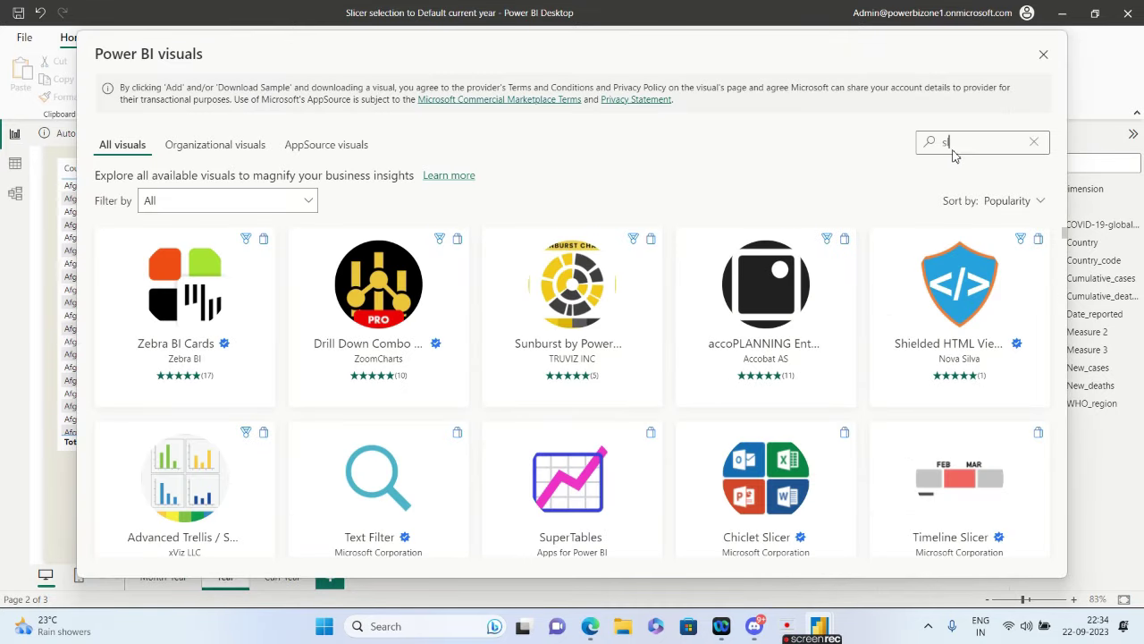
text(licer)
scroll(894, 384, down, 3)
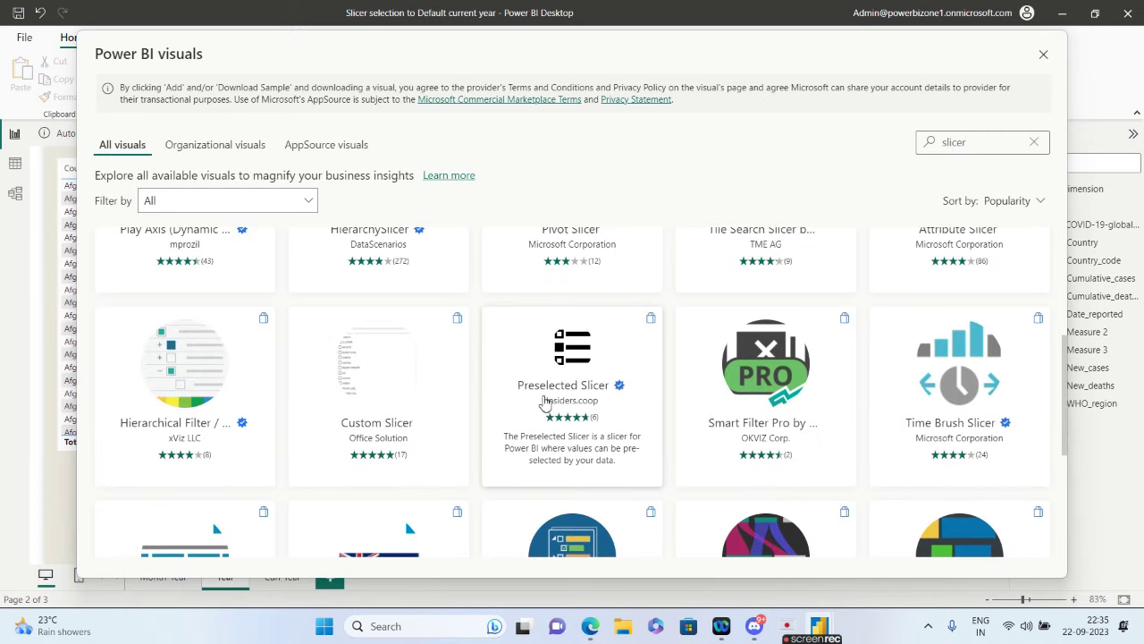
click(610, 399)
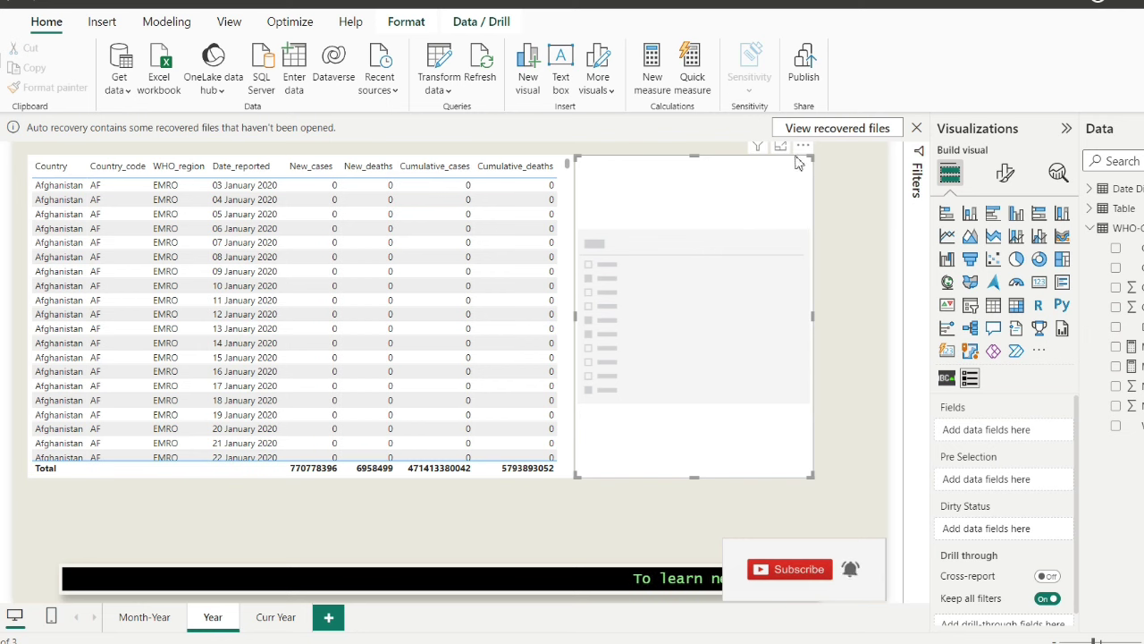
Step: Nudge the new slicer right and show Date Dimension's fields instead of the WHO table's
drag(806, 156, 833, 155)
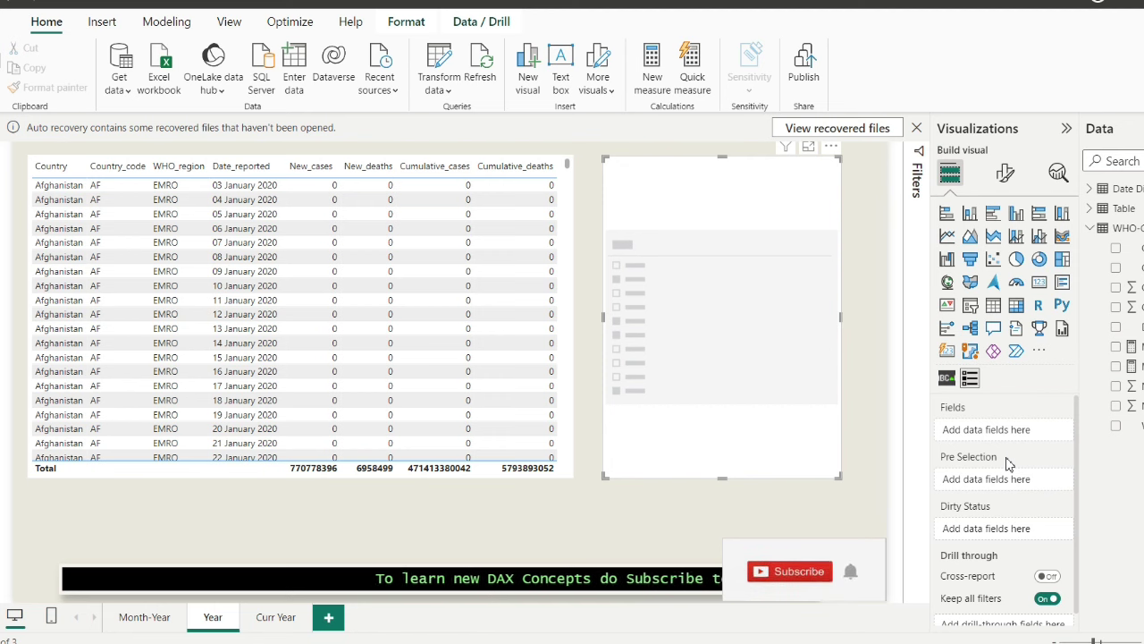
click(1089, 228)
click(1090, 189)
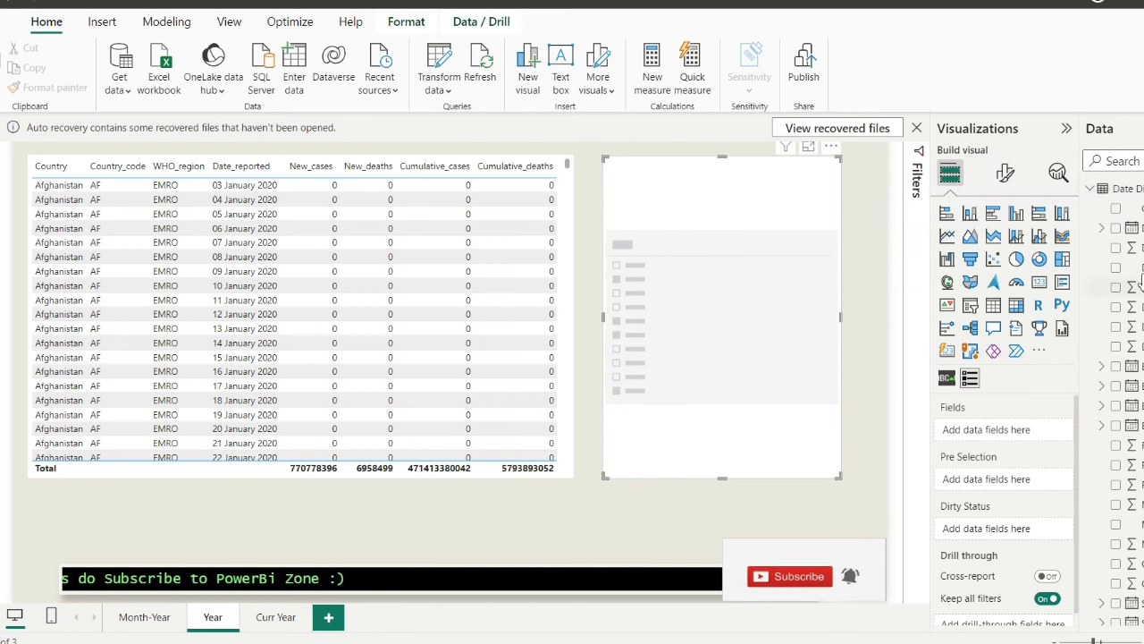
scroll(1122, 403, down, 5)
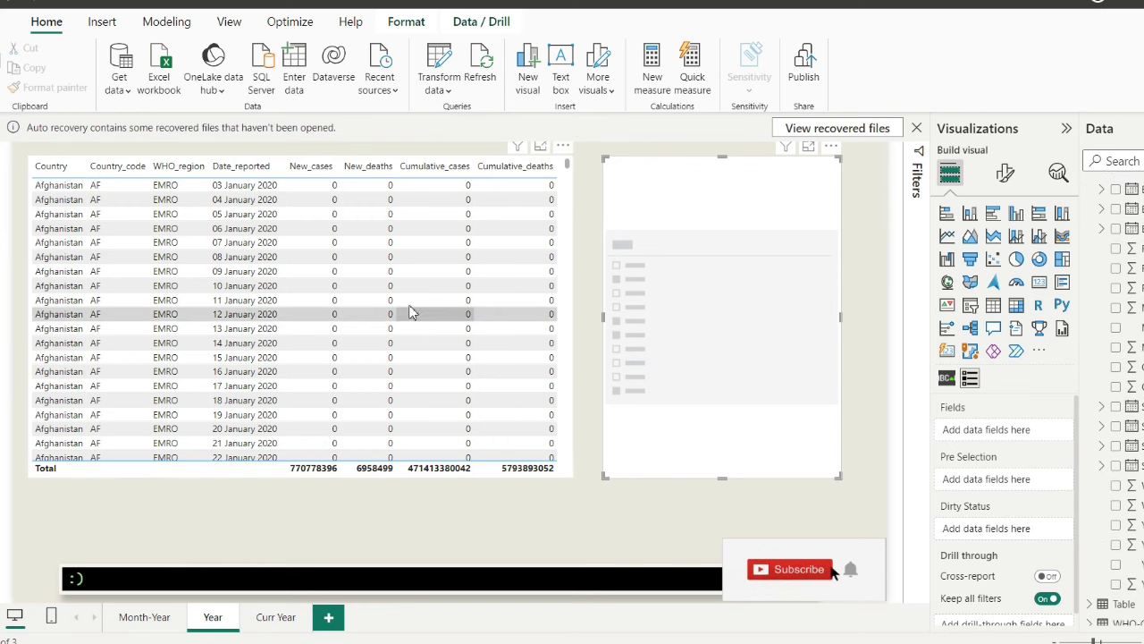
click(4, 158)
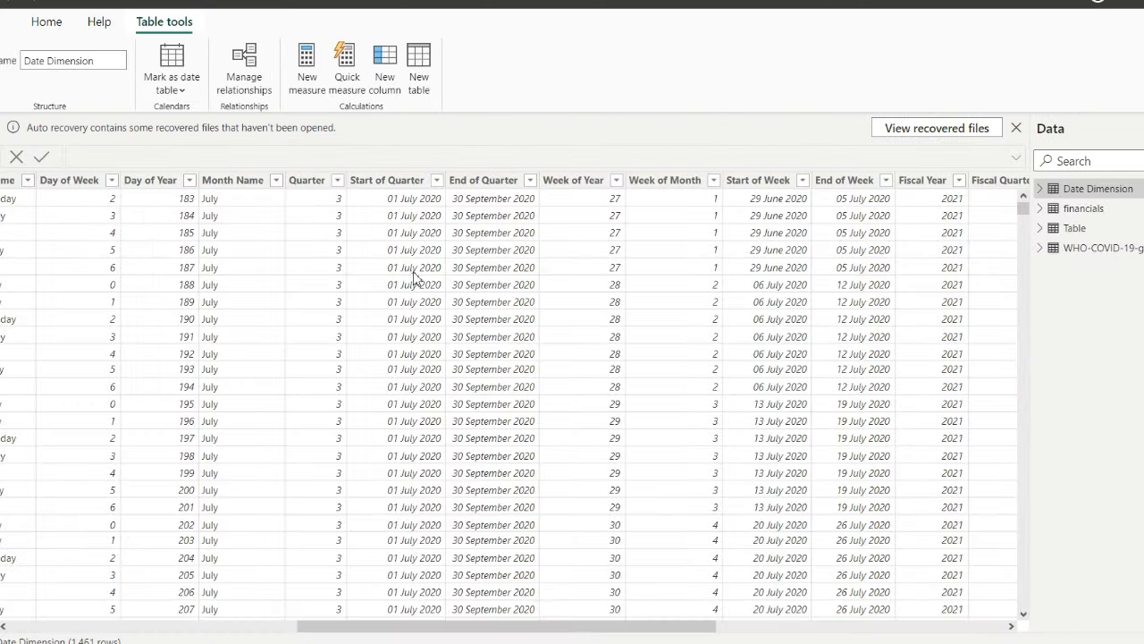
click(1042, 189)
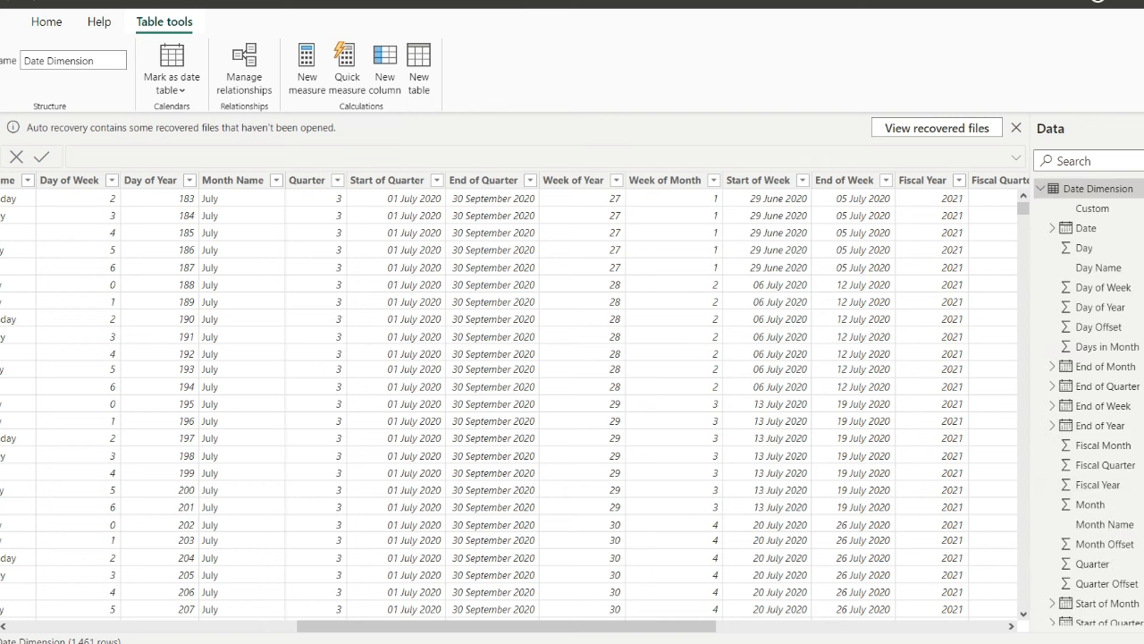
scroll(1089, 402, down, 5)
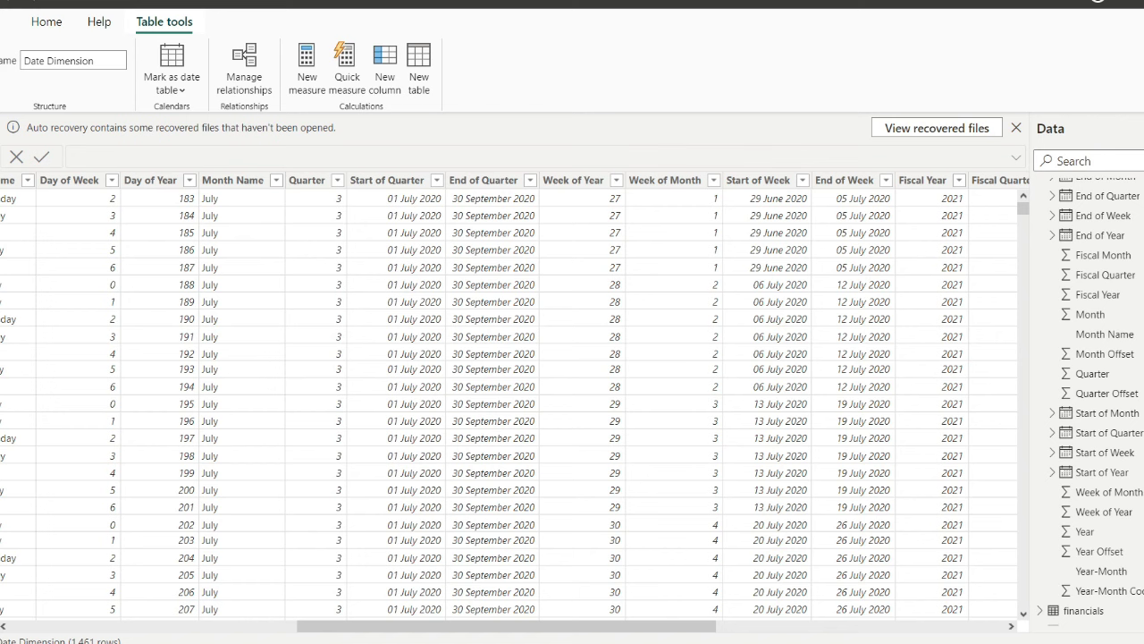
click(1085, 534)
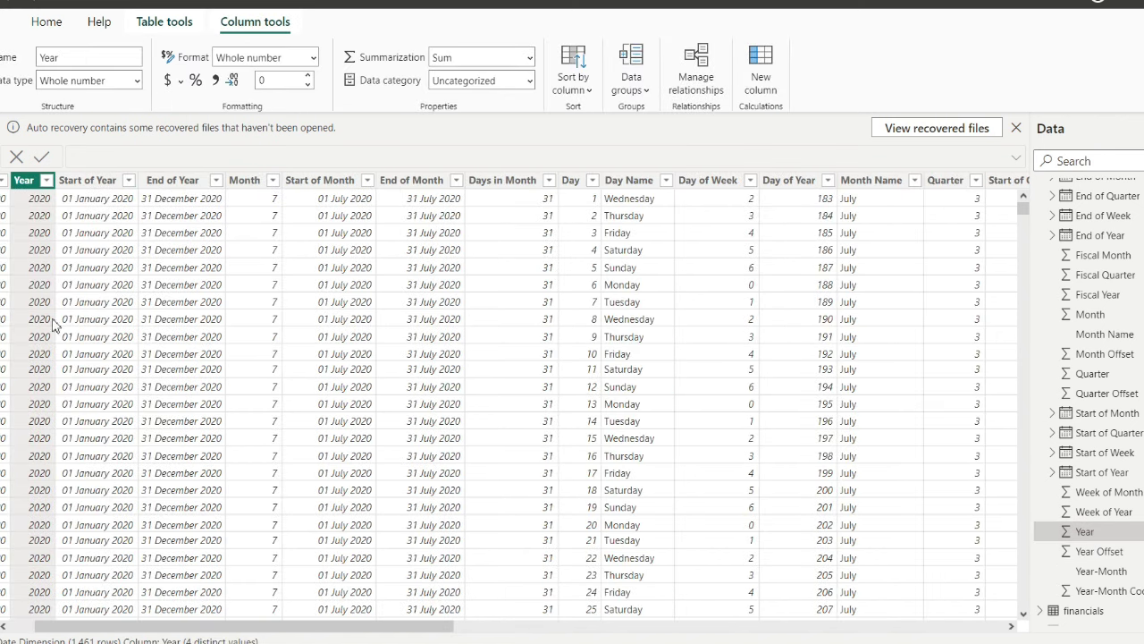
click(46, 182)
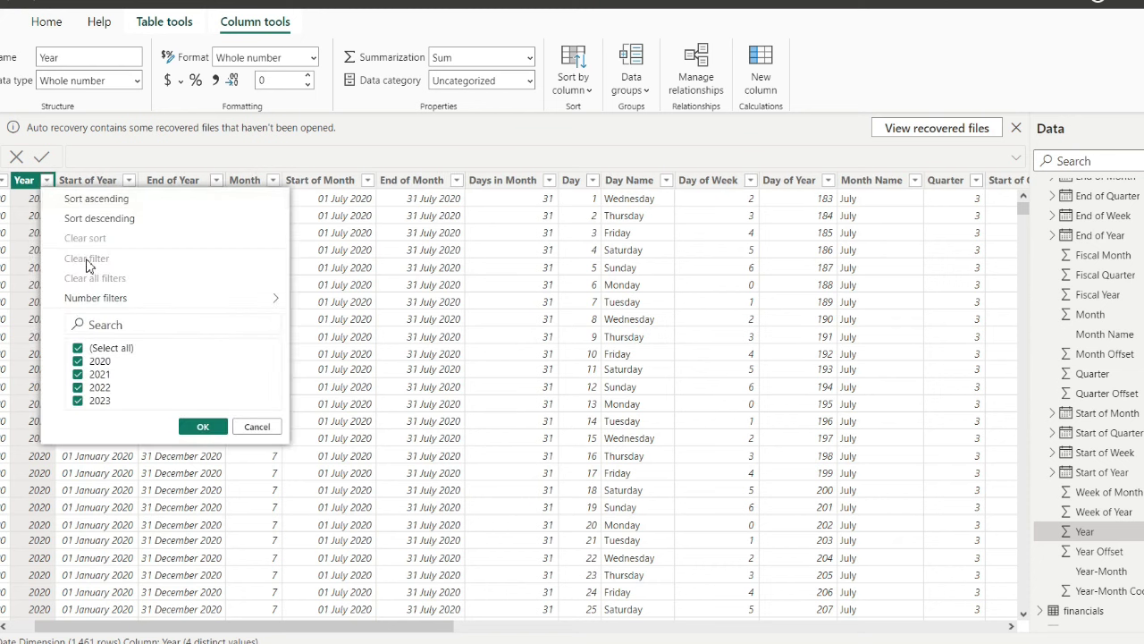
mouse_move(56, 298)
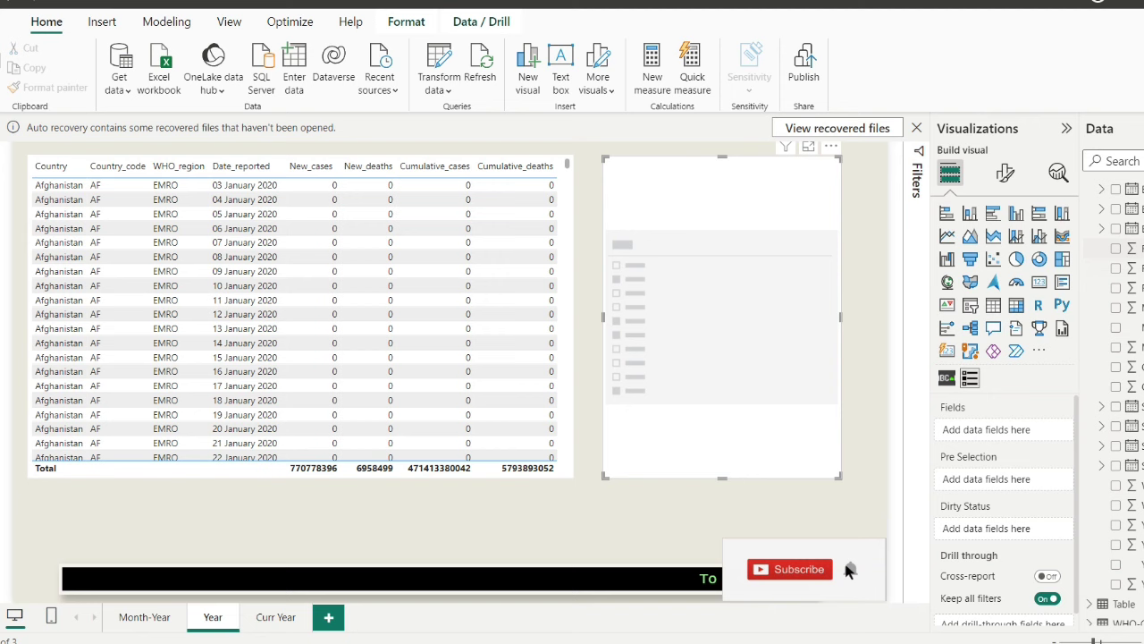
Step: Put Date Dimension's Year into the slicer's Fields and load a True/False Status_Flg table
drag(1133, 525, 1022, 443)
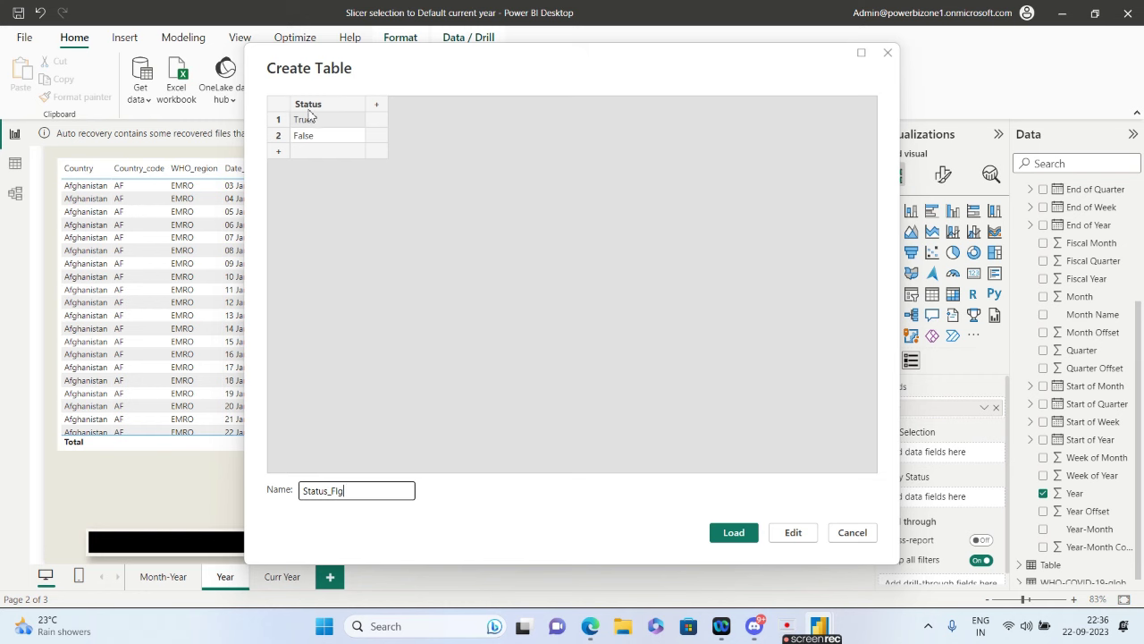
click(731, 536)
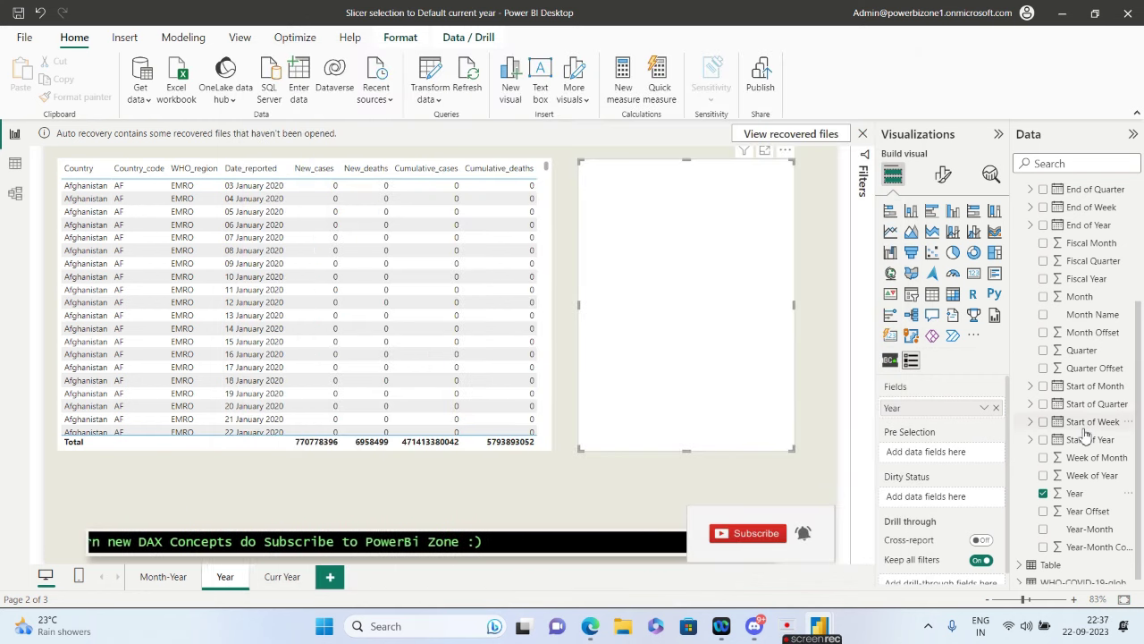
Step: Set Status_Flg's Status as the slicer's Dirty Status field and start a new measure
drag(1093, 227, 968, 503)
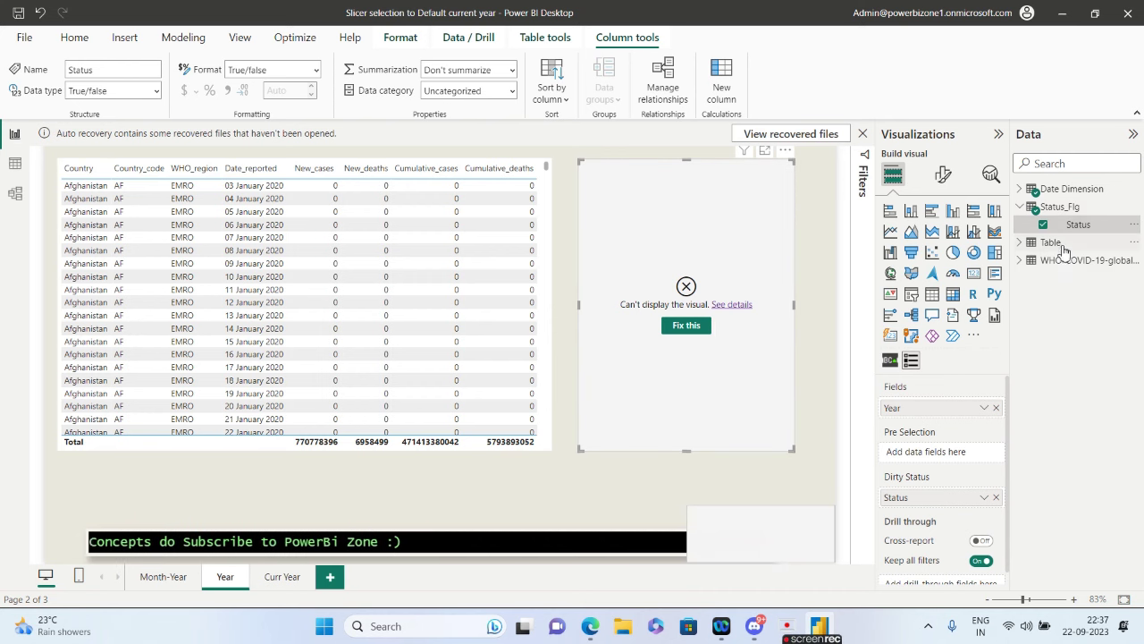
click(1132, 262)
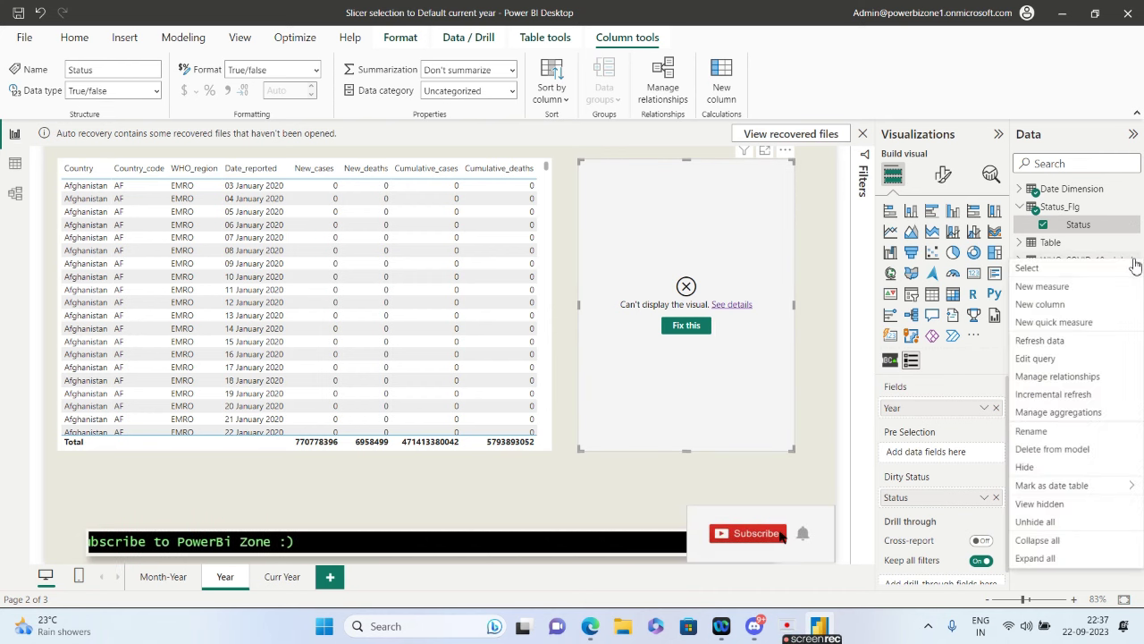
click(1046, 287)
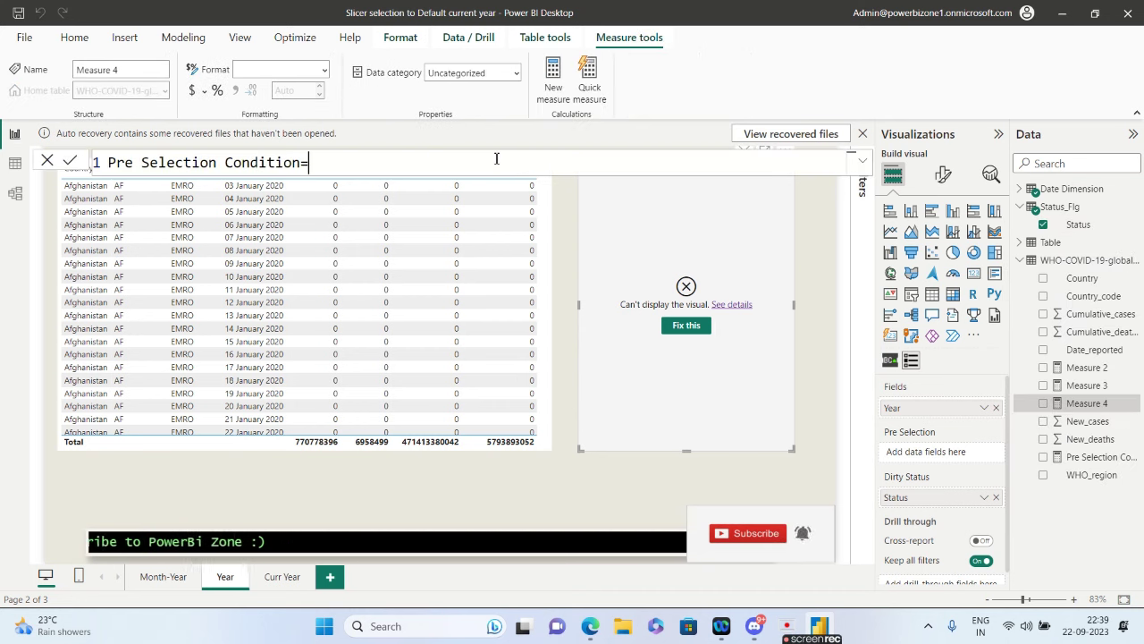
Step: Write the Pre Selection Condition formula max('Date Dimension'[Year])=YEAR(TODAY())
key(shift+Return)
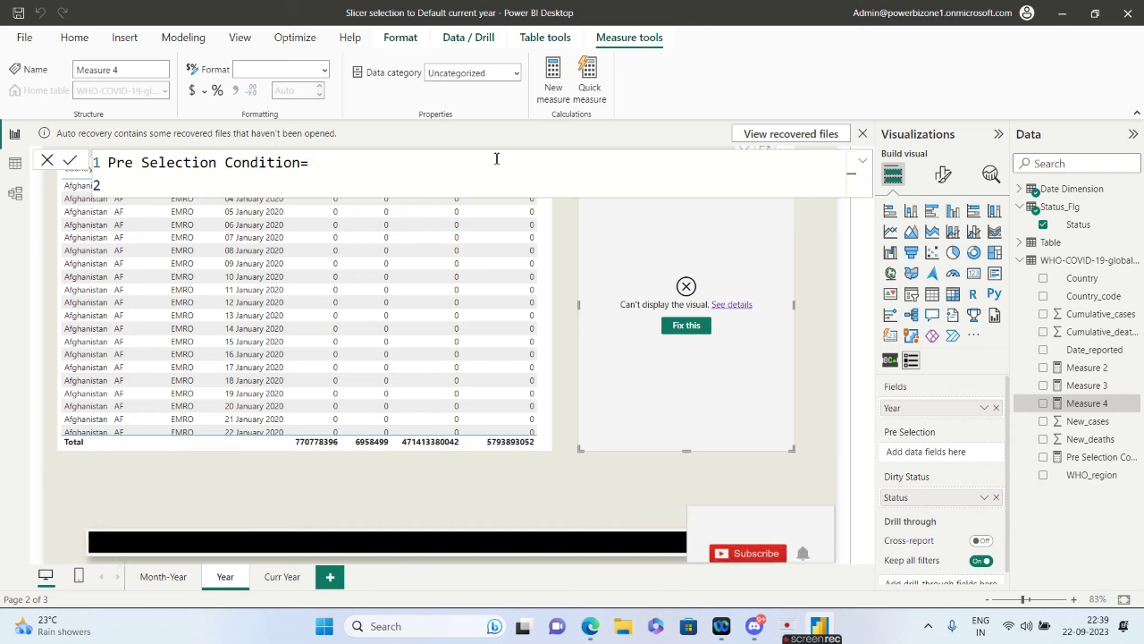
text(max()
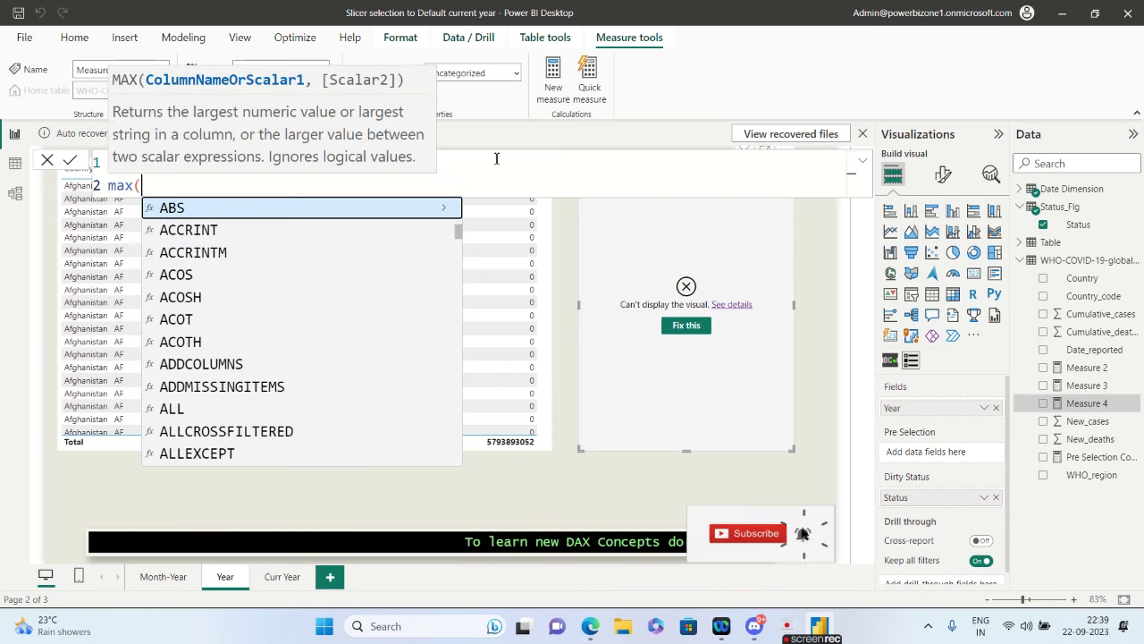
text(date)
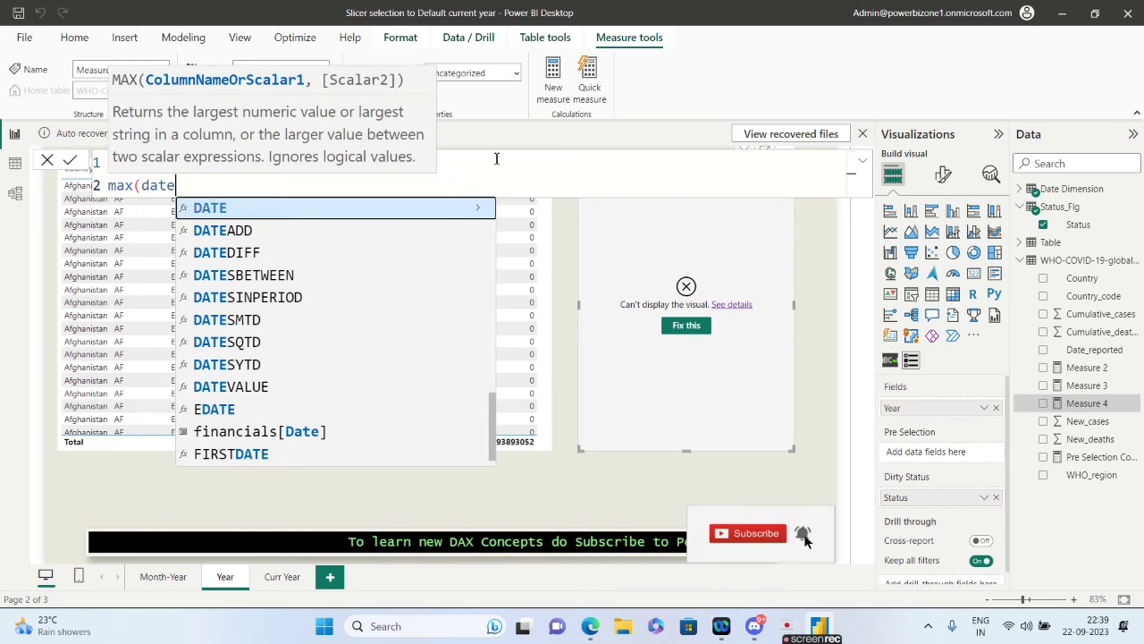
key(BackSpace)
key(BackSpace)
key(BackSpace)
key(BackSpace)
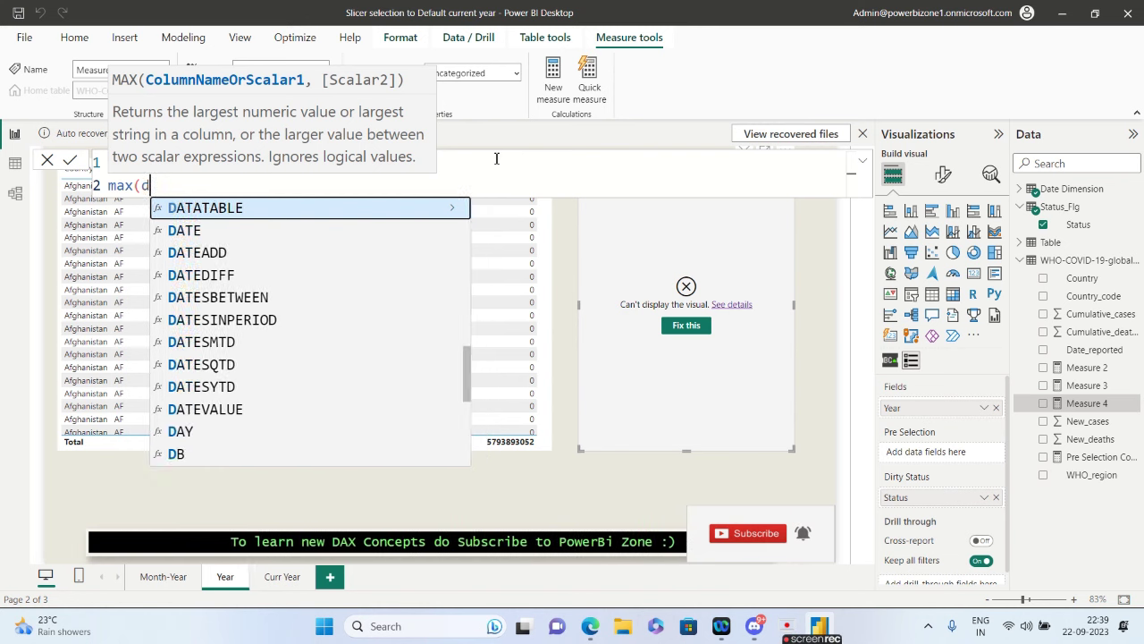
text(Year)
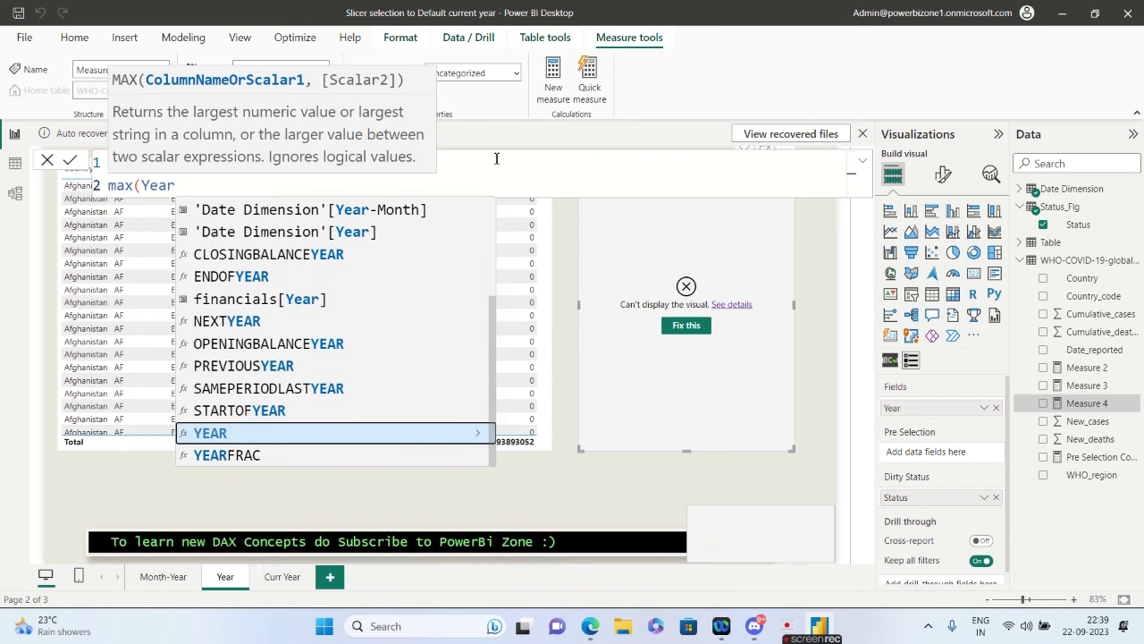
click(386, 232)
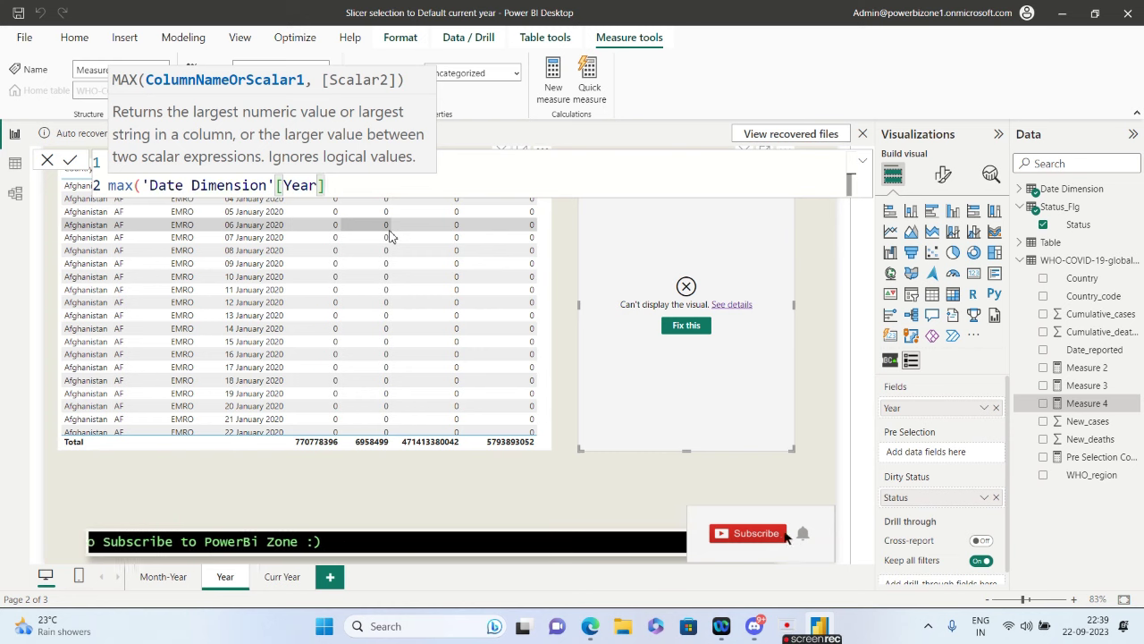
text()=)
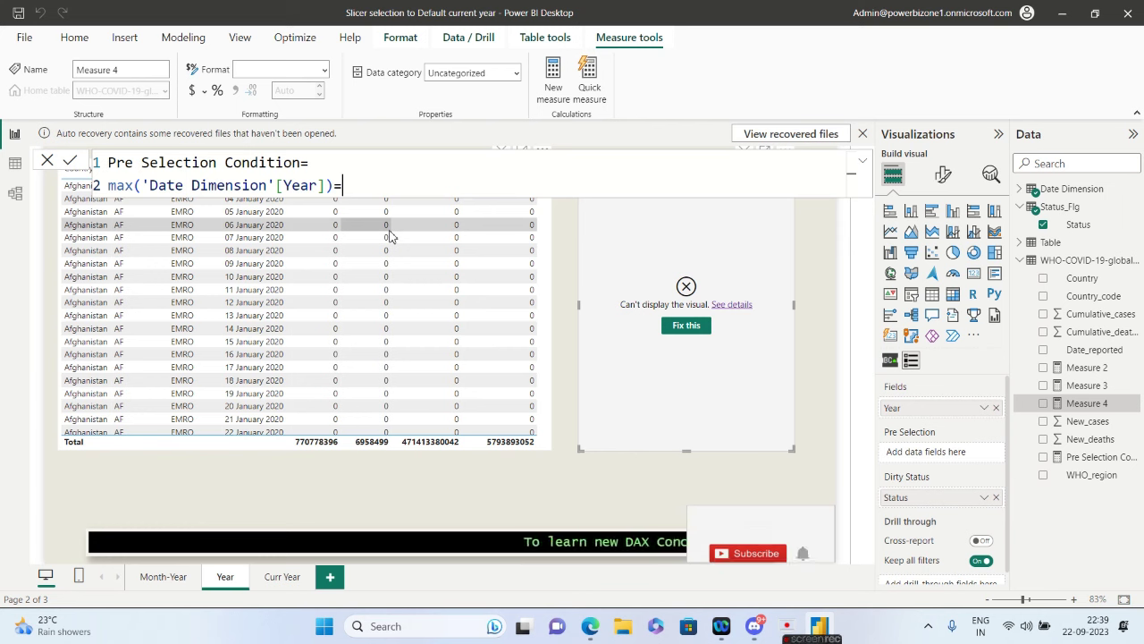
text(tod)
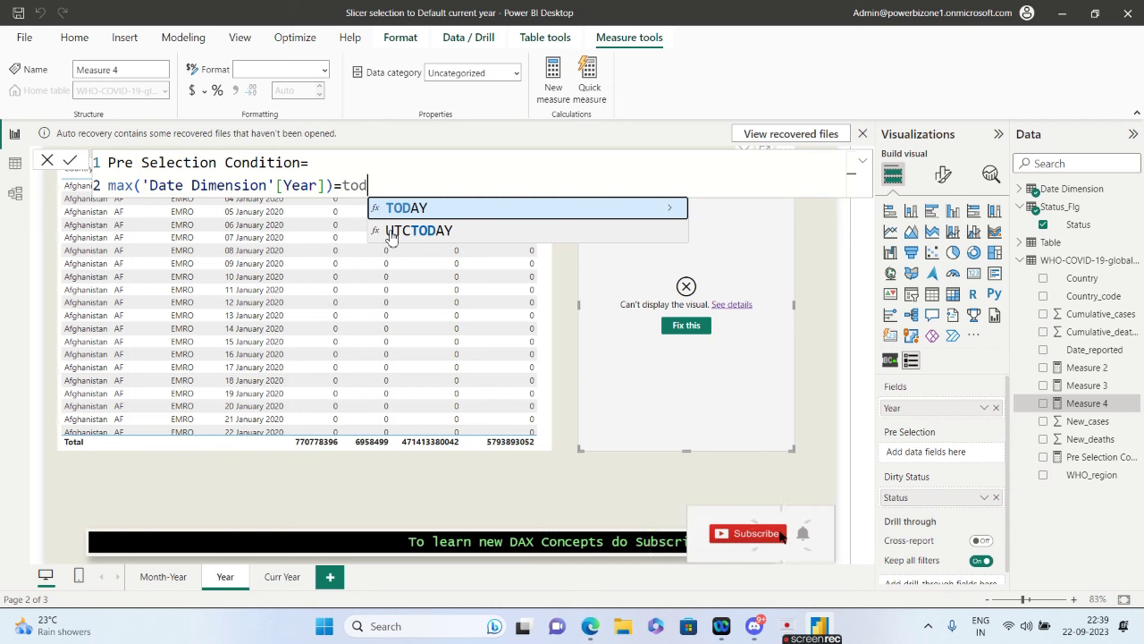
click(396, 213)
key(Left)
key(Left)
key(Left)
key(Left)
key(Left)
key(Left)
key(Left)
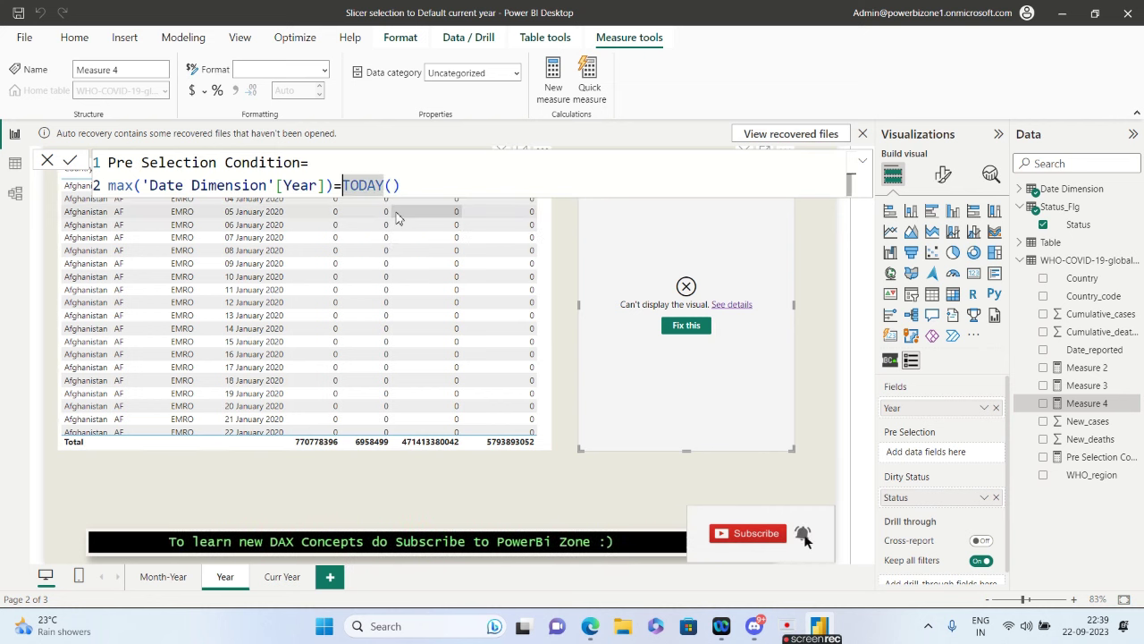
text(YEAR()
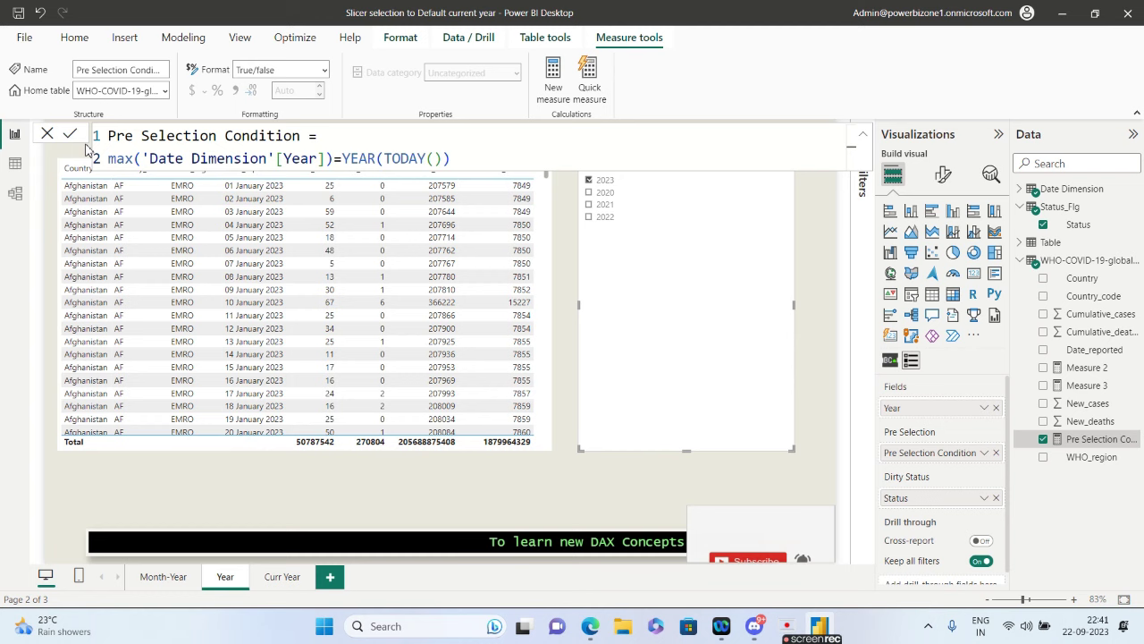
Step: Change Pre Selection Condition to max('Date Dimension'[Year])>=YEAR(TODAY())-1 to preselect 2022 and 2023
click(679, 295)
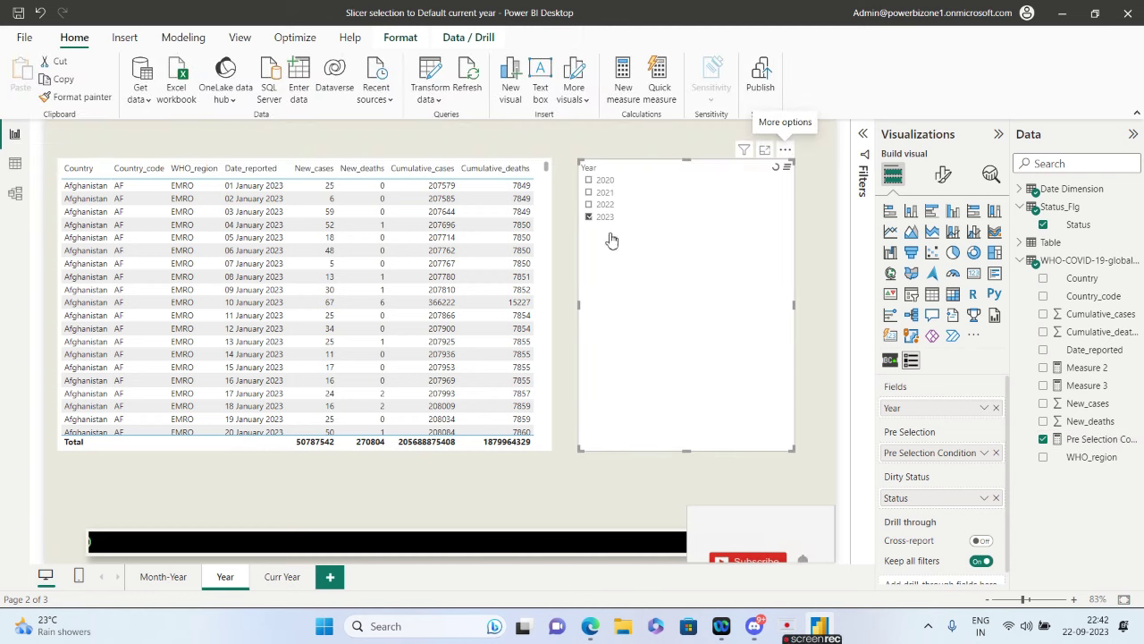
click(1082, 441)
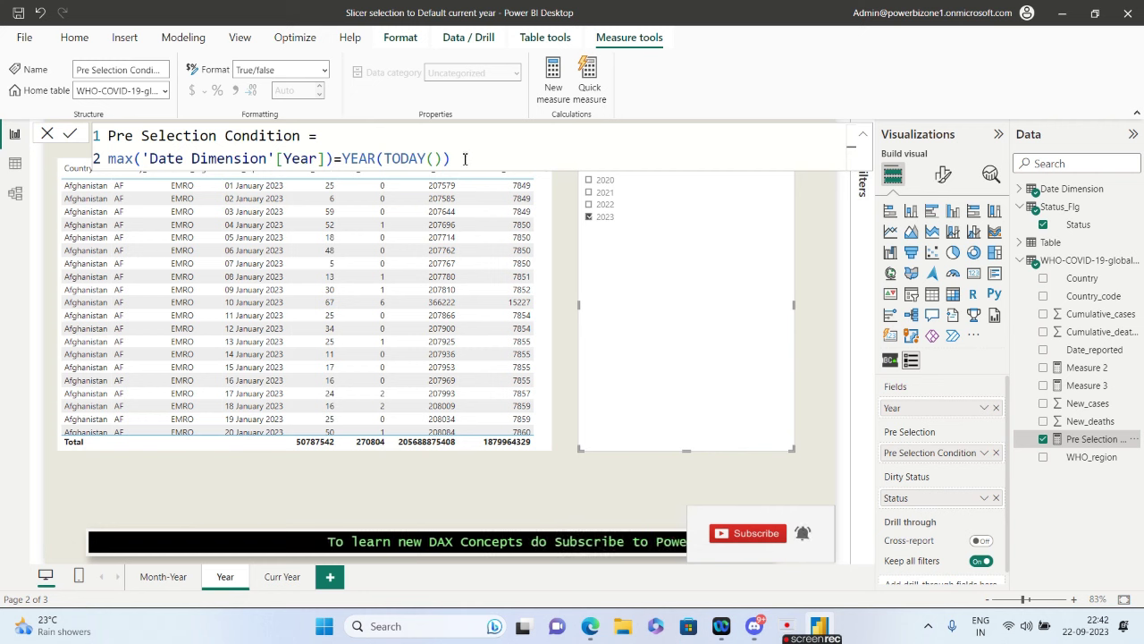
click(336, 160)
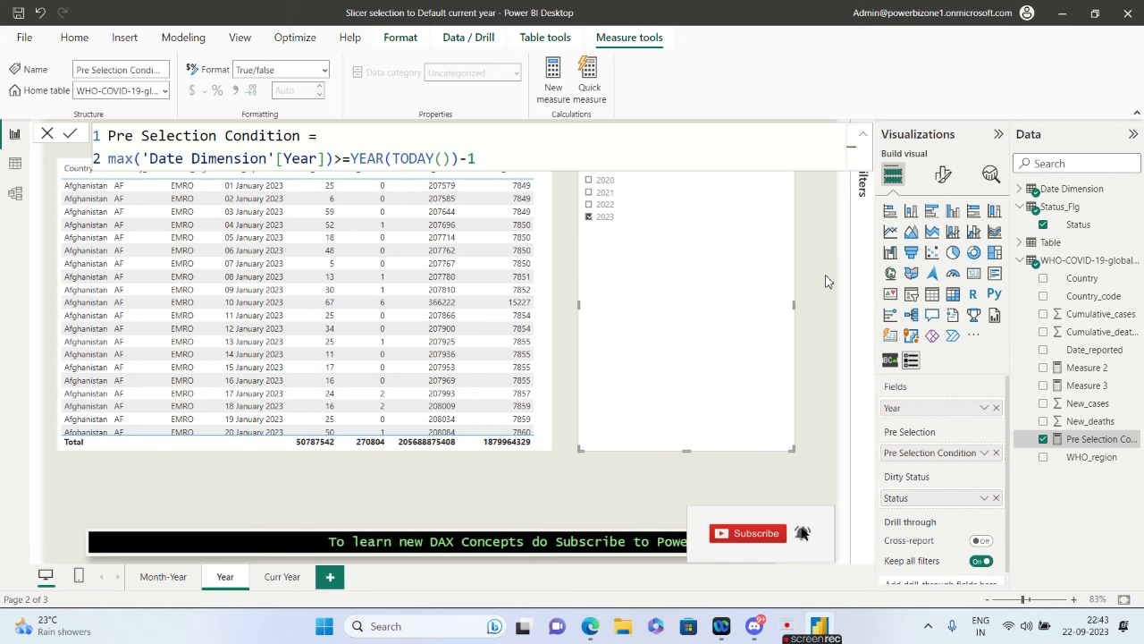
key(Return)
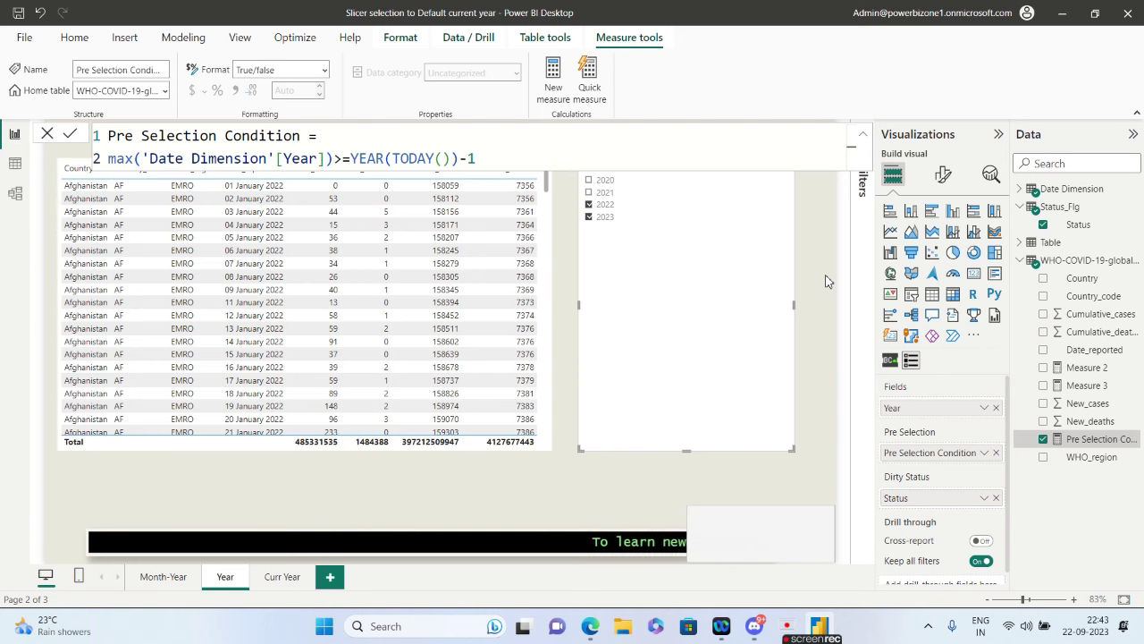
click(43, 196)
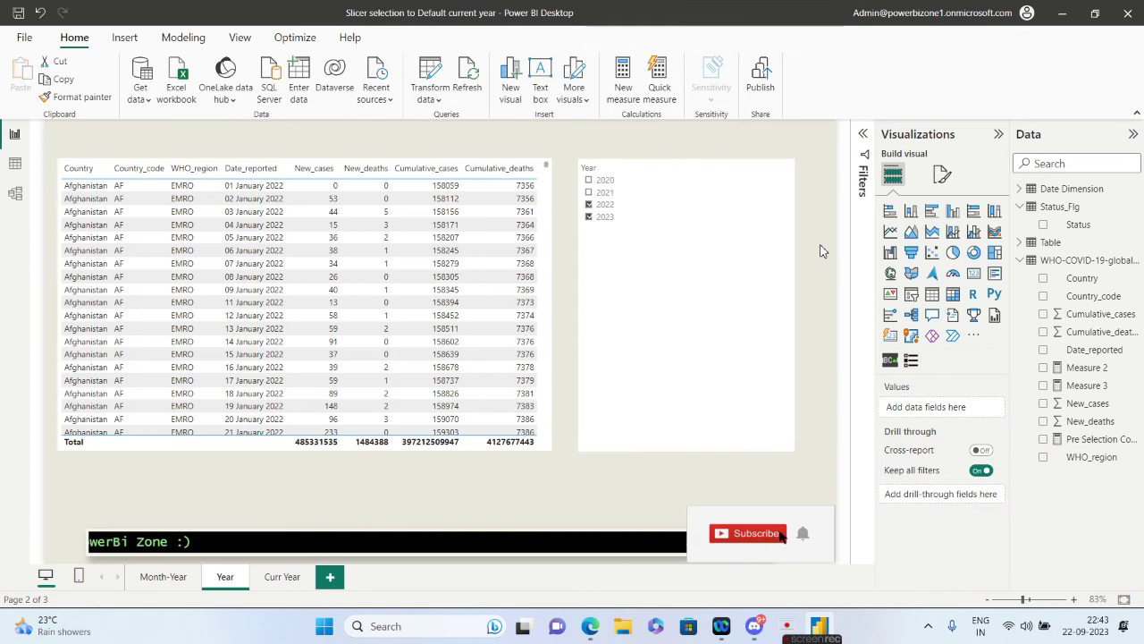
Step: Go to the Month-Year page and select Mar 2020 in its slicer
click(161, 580)
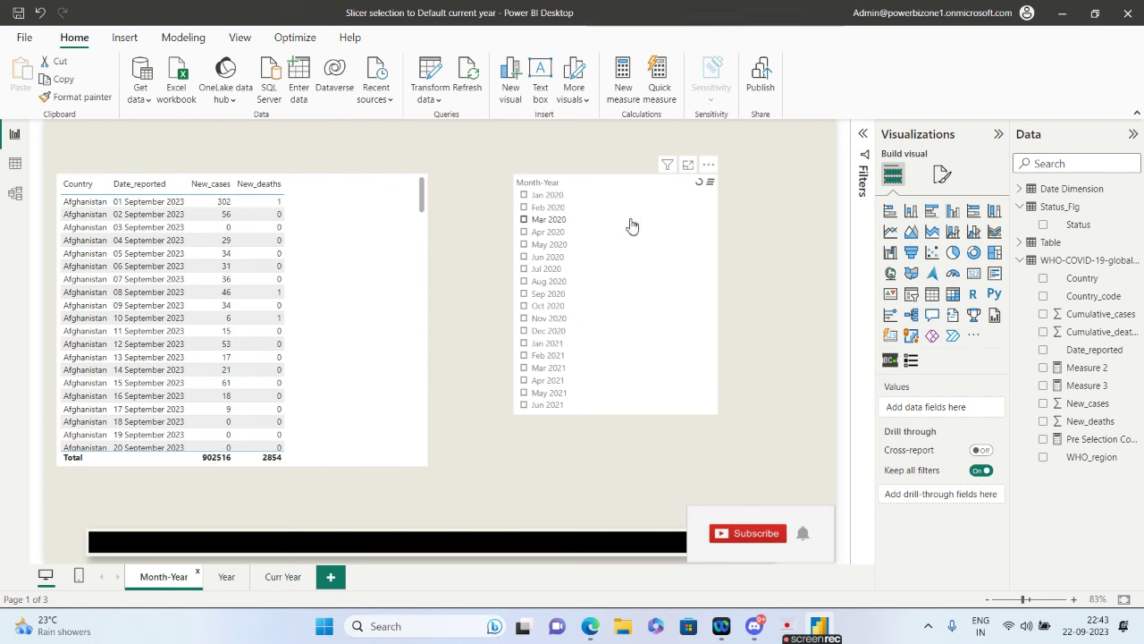
click(632, 224)
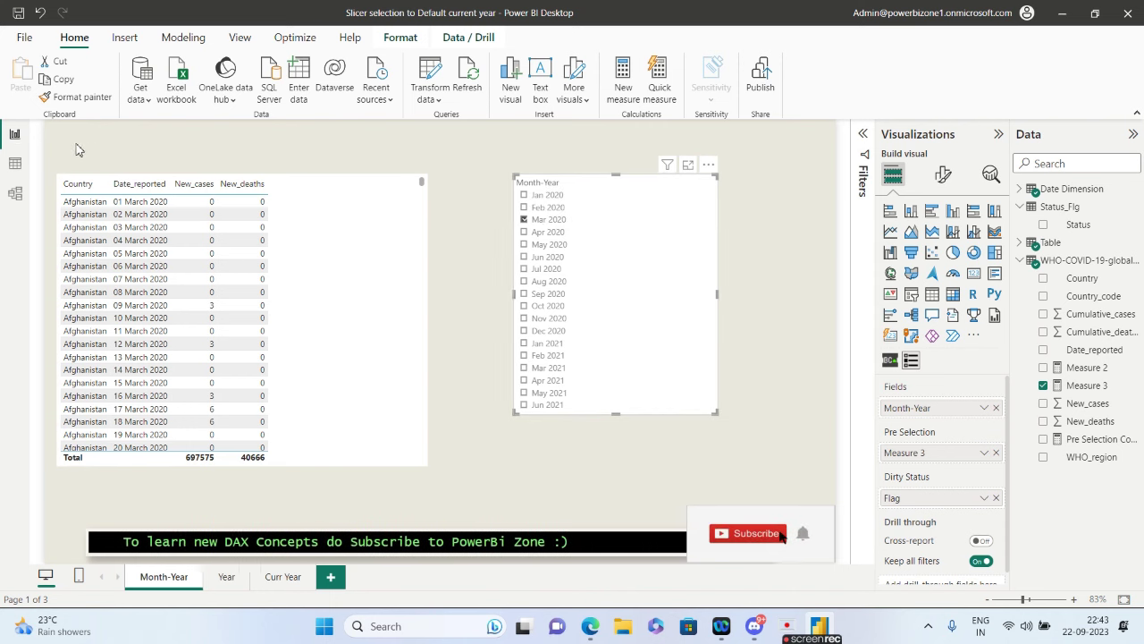
click(14, 167)
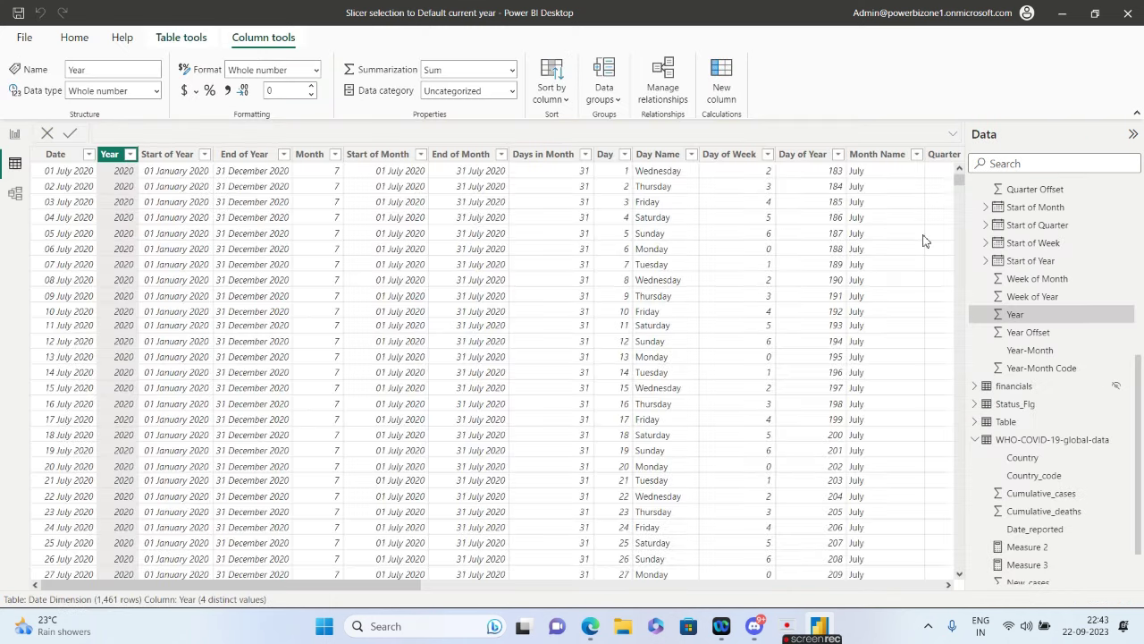
drag(1140, 371, 1135, 179)
click(1047, 196)
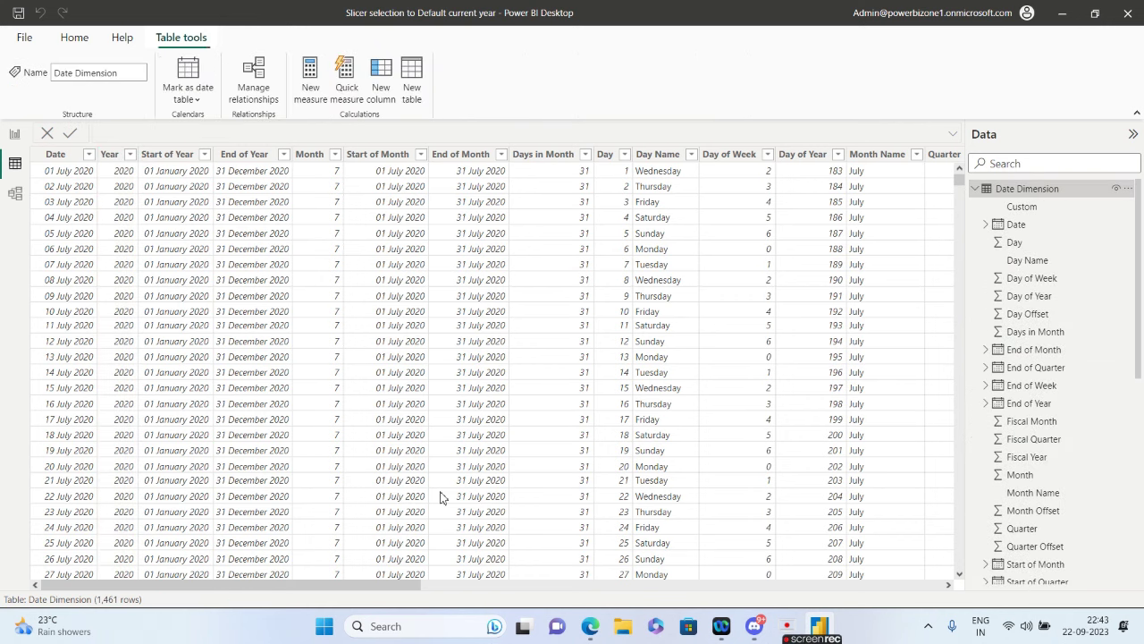
drag(362, 586, 701, 584)
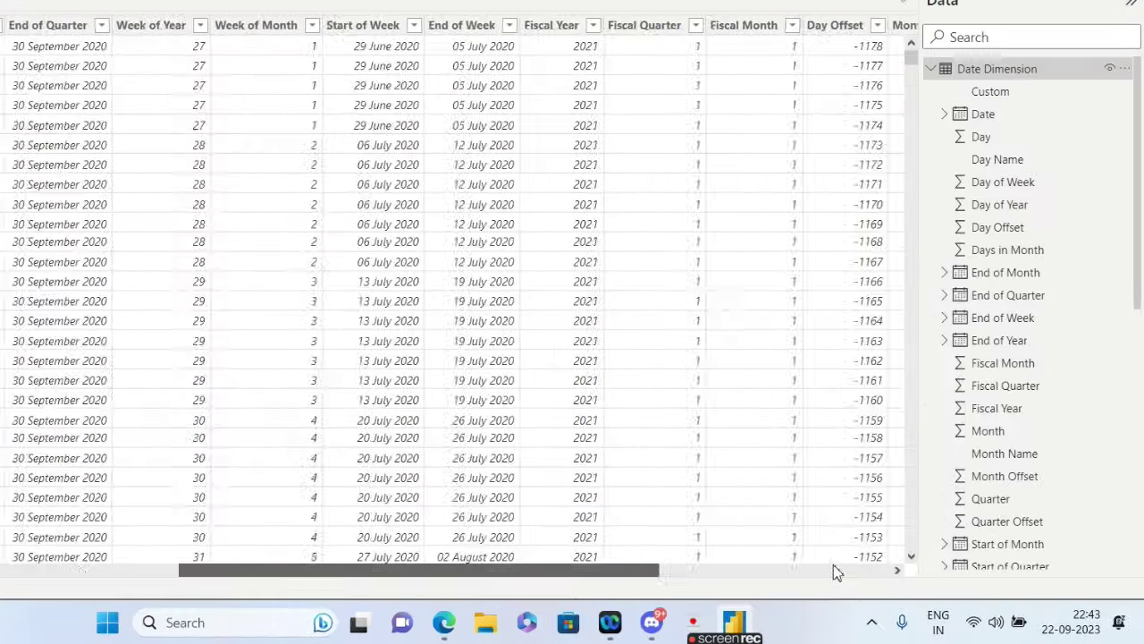
click(834, 572)
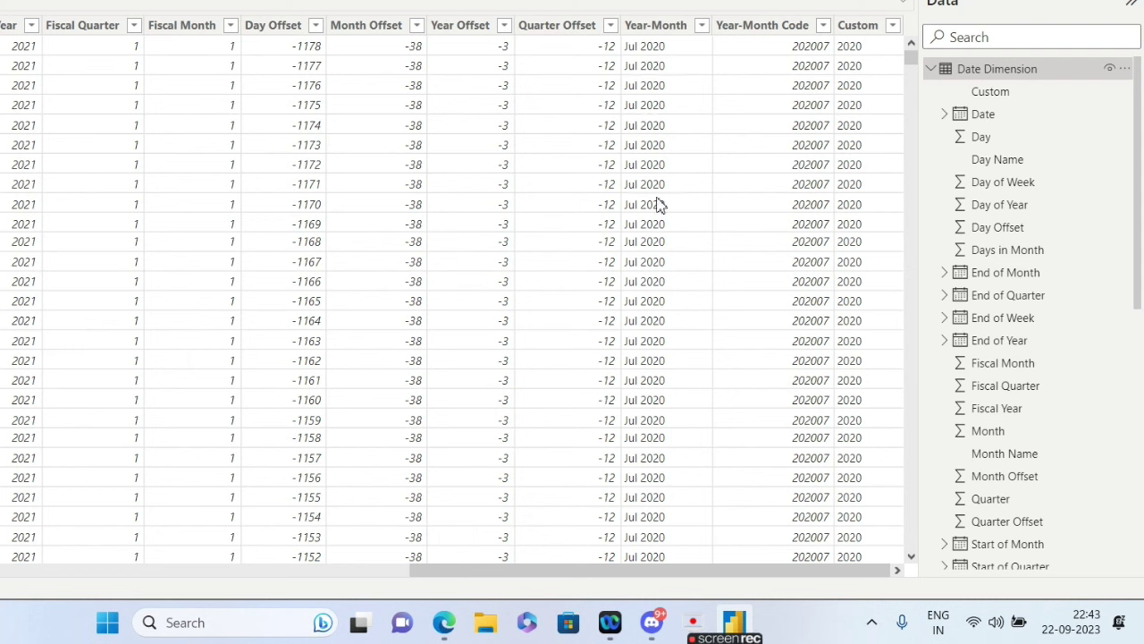
click(656, 25)
click(740, 38)
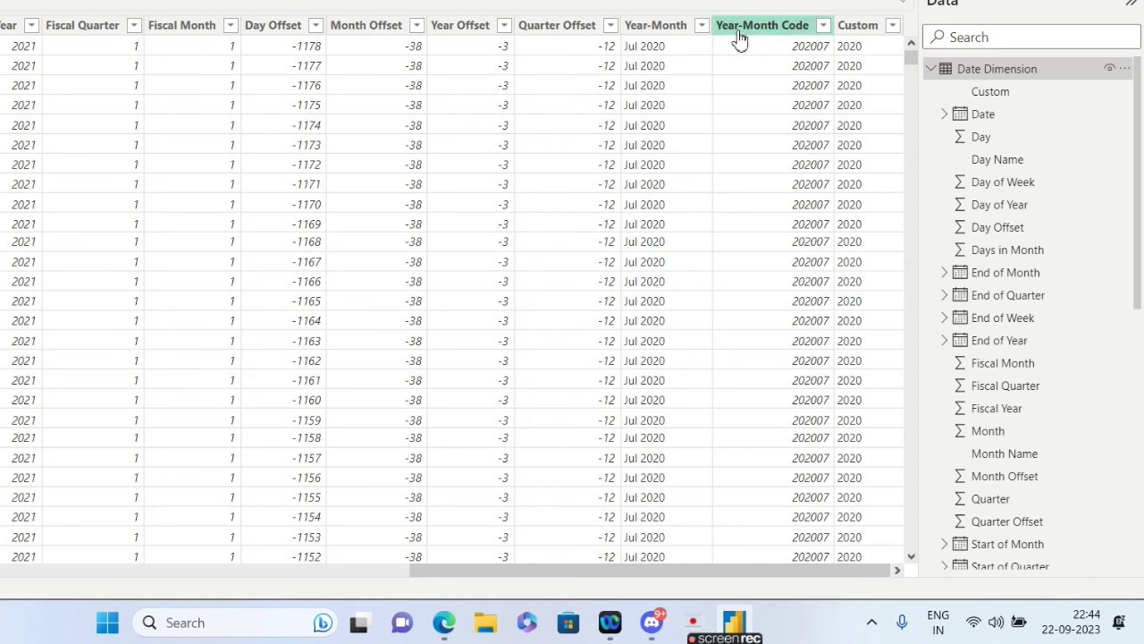
click(794, 41)
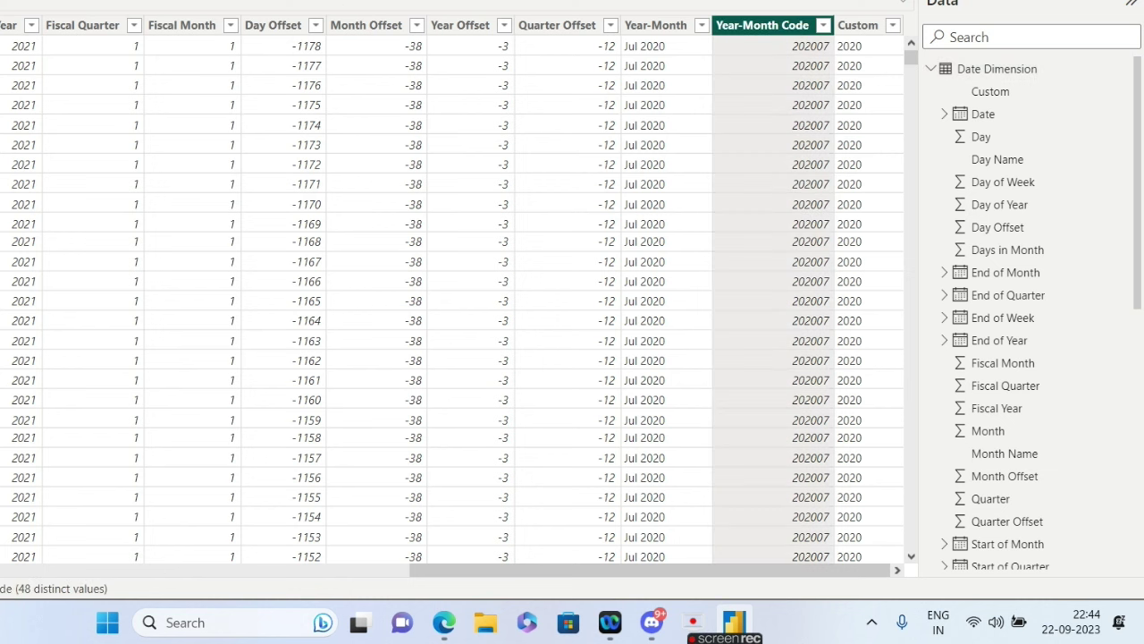
click(644, 35)
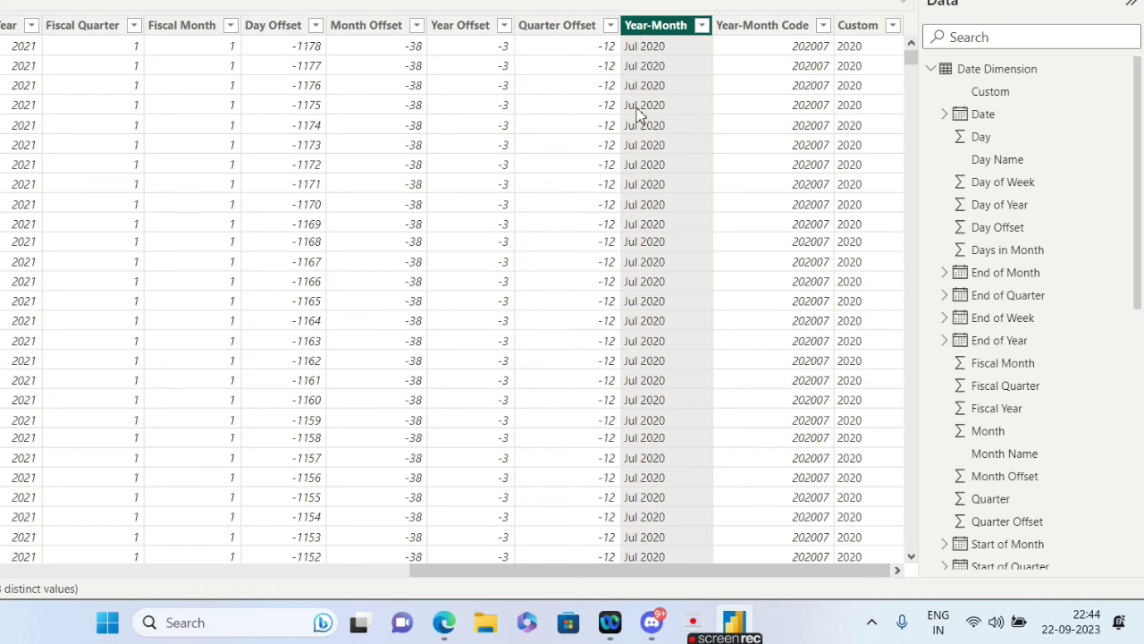
click(735, 32)
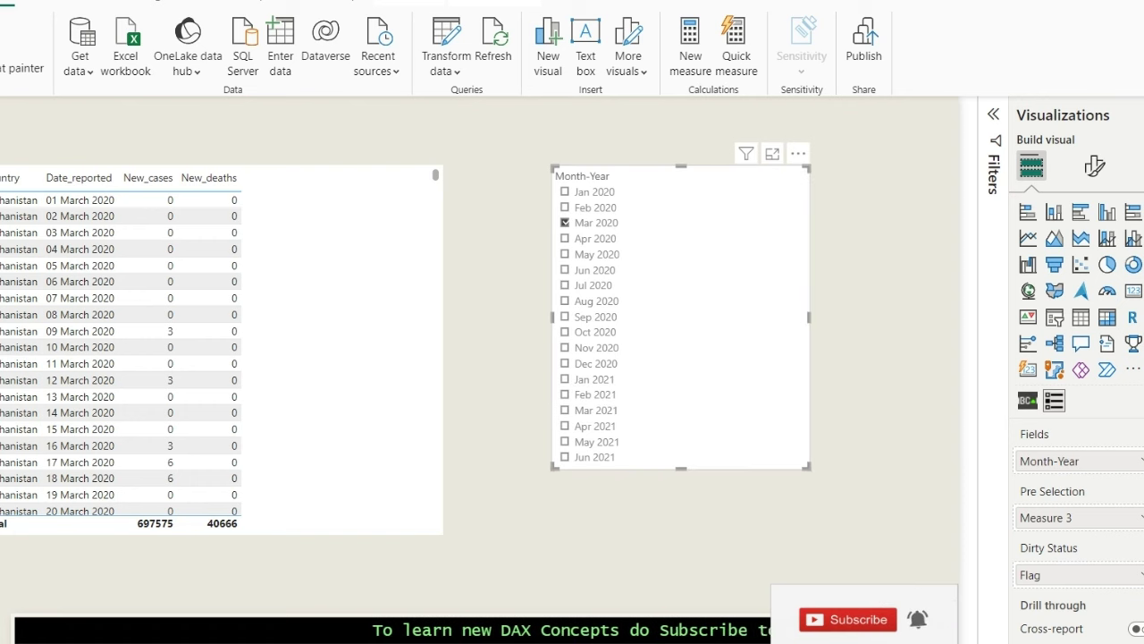
Step: Review Measure 3's YEAR(TODAY())*100+MONTH(TODAY()) formula and reset the slicer to Sep 2023
click(1046, 517)
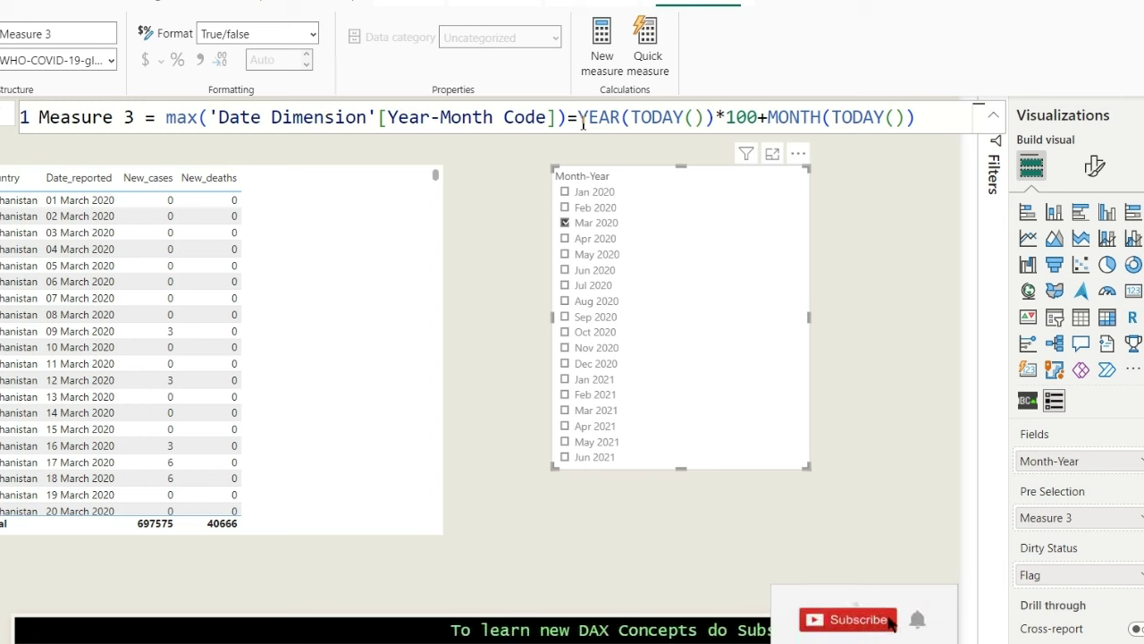
drag(578, 117, 715, 117)
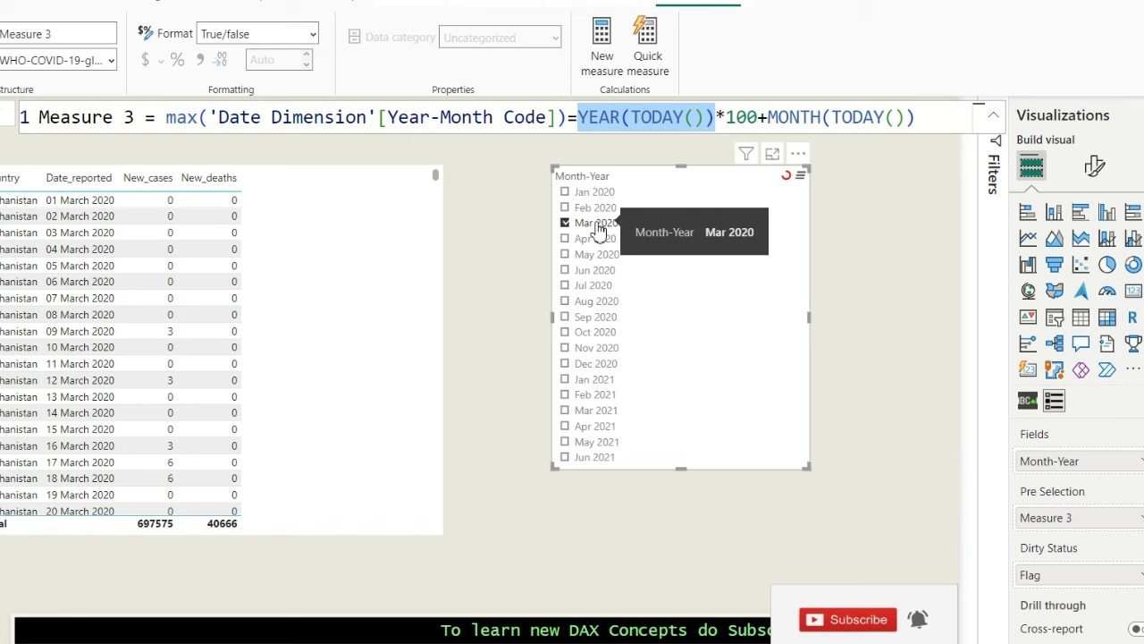
click(788, 177)
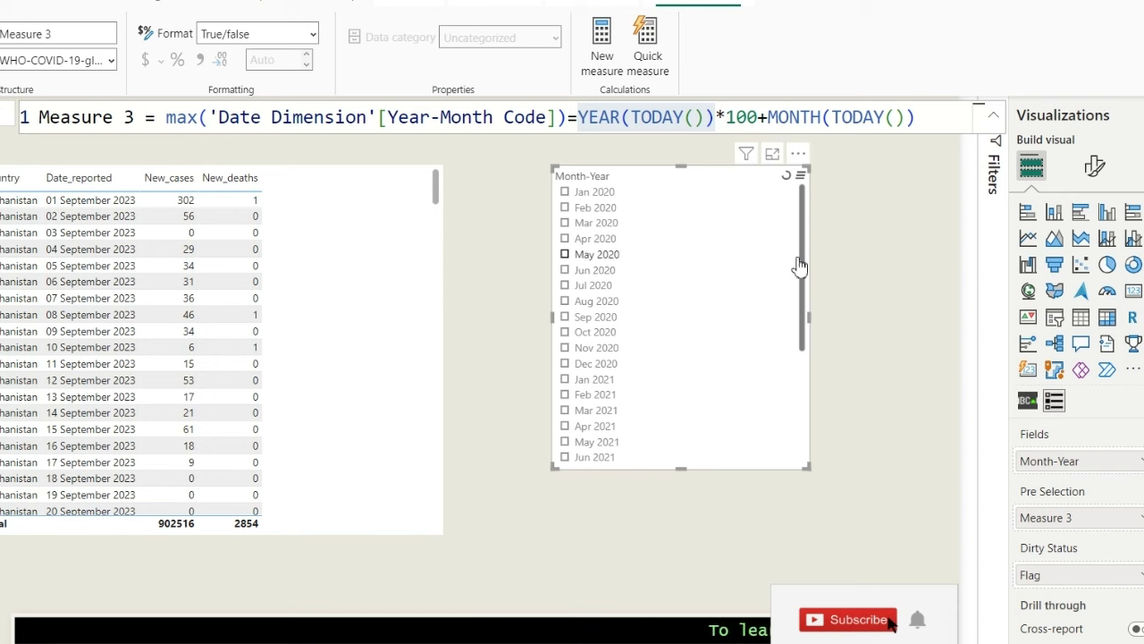
drag(805, 273, 793, 480)
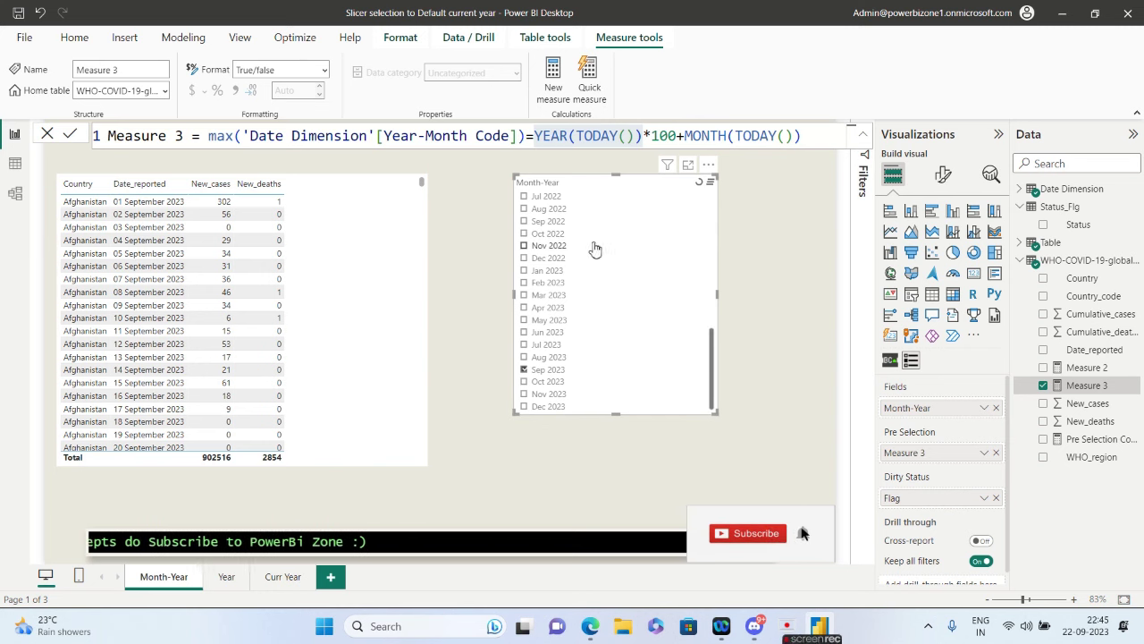
Step: Set the Month-Year slicer's Display option to Dropdown so it shows Sep 2023
click(946, 176)
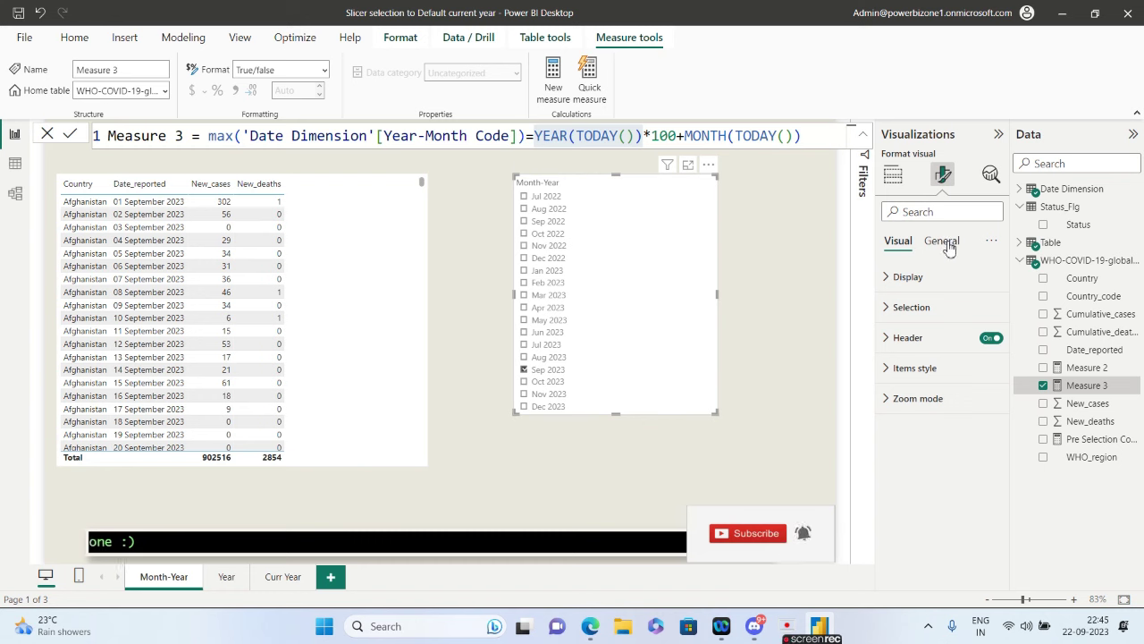
click(943, 242)
click(898, 241)
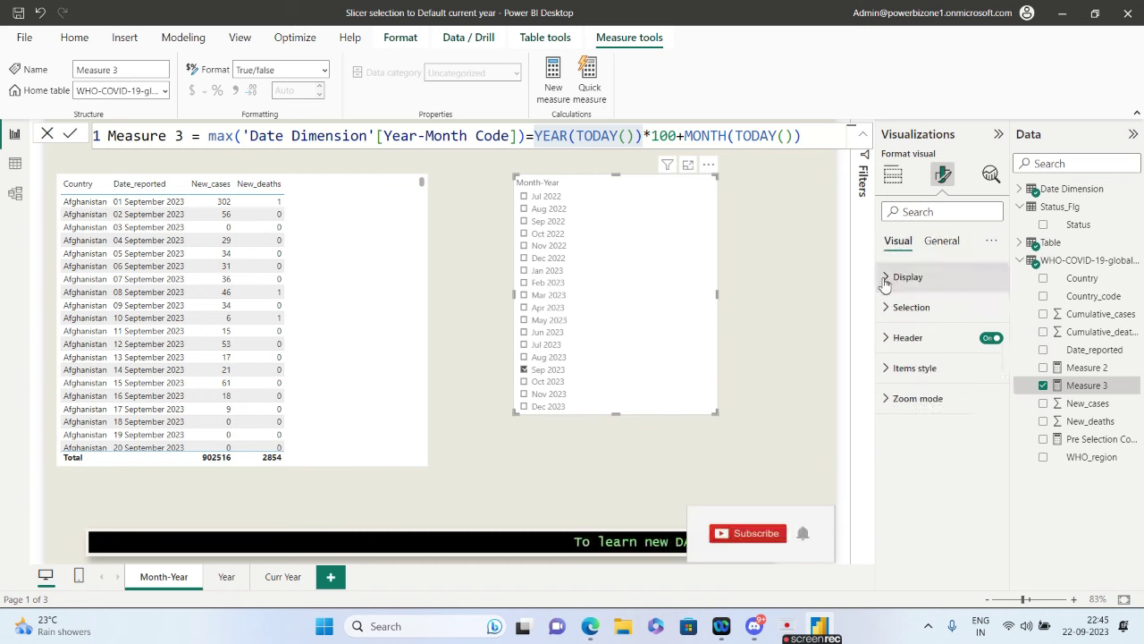
click(886, 278)
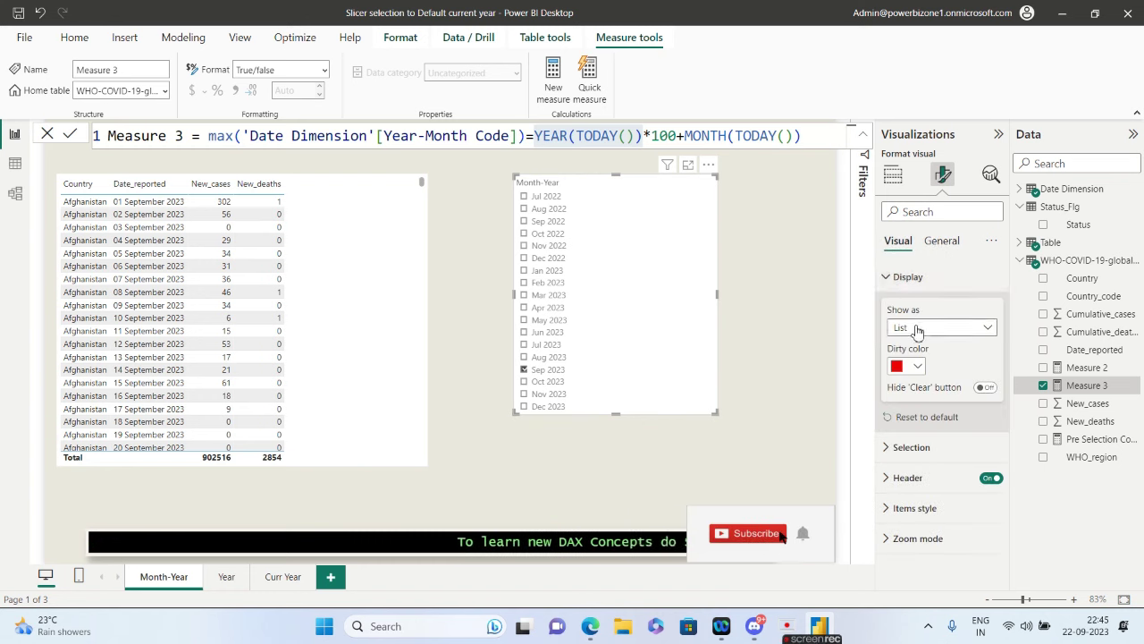
click(916, 331)
click(932, 371)
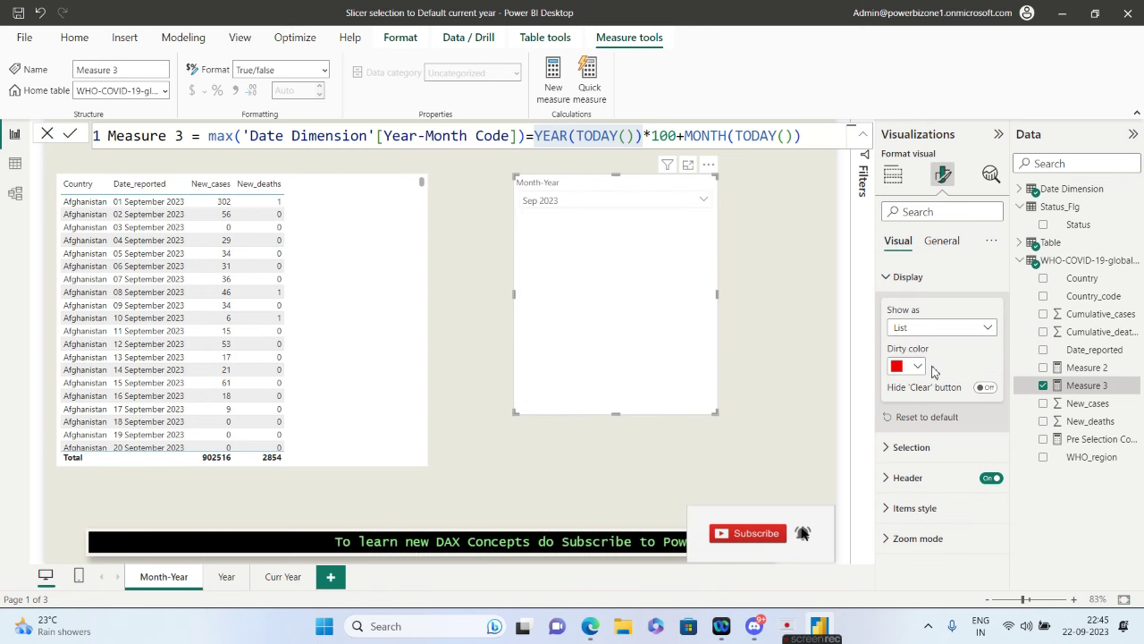